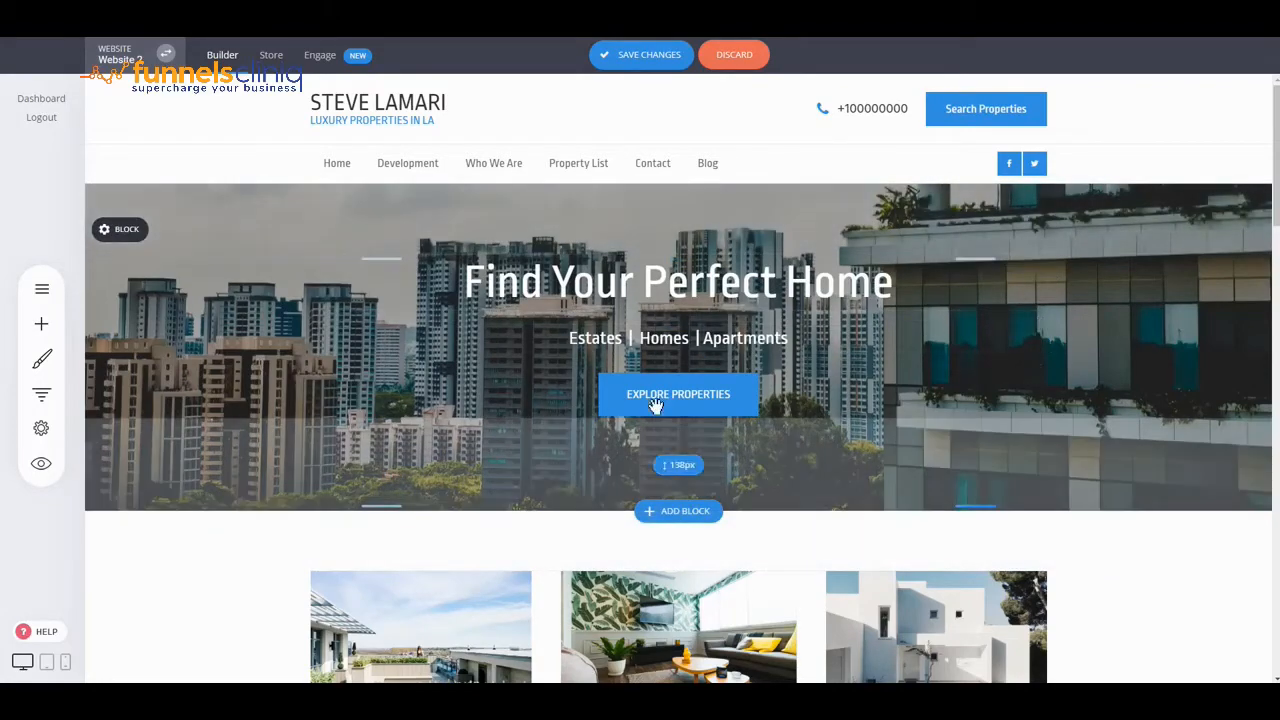
- Move the Recent Sales heading above its image in the three-column property block
{"action": "scroll", "coordinate": [849, 349], "scroll_direction": "down", "scroll_amount": 2}
{"action": "scroll", "coordinate": [846, 340], "scroll_direction": "down", "scroll_amount": 3}
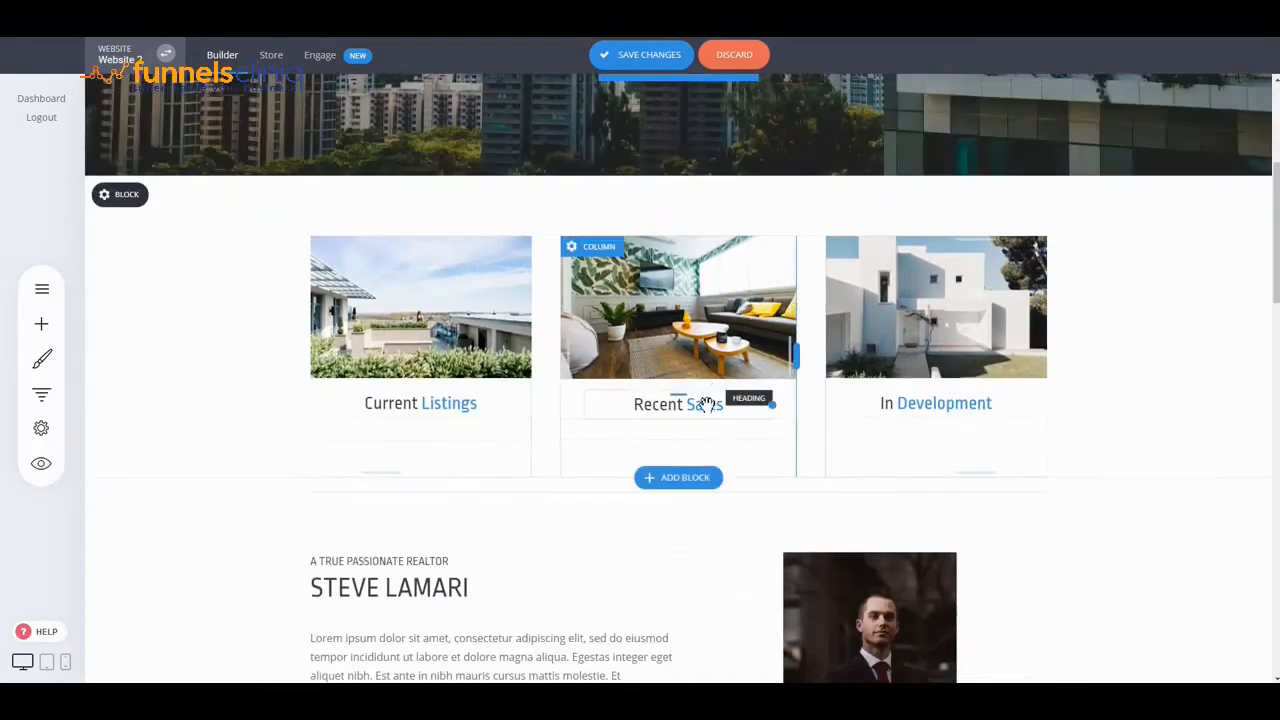
{"action": "left_click_drag", "start_coordinate": [717, 250], "coordinate": [710, 258]}
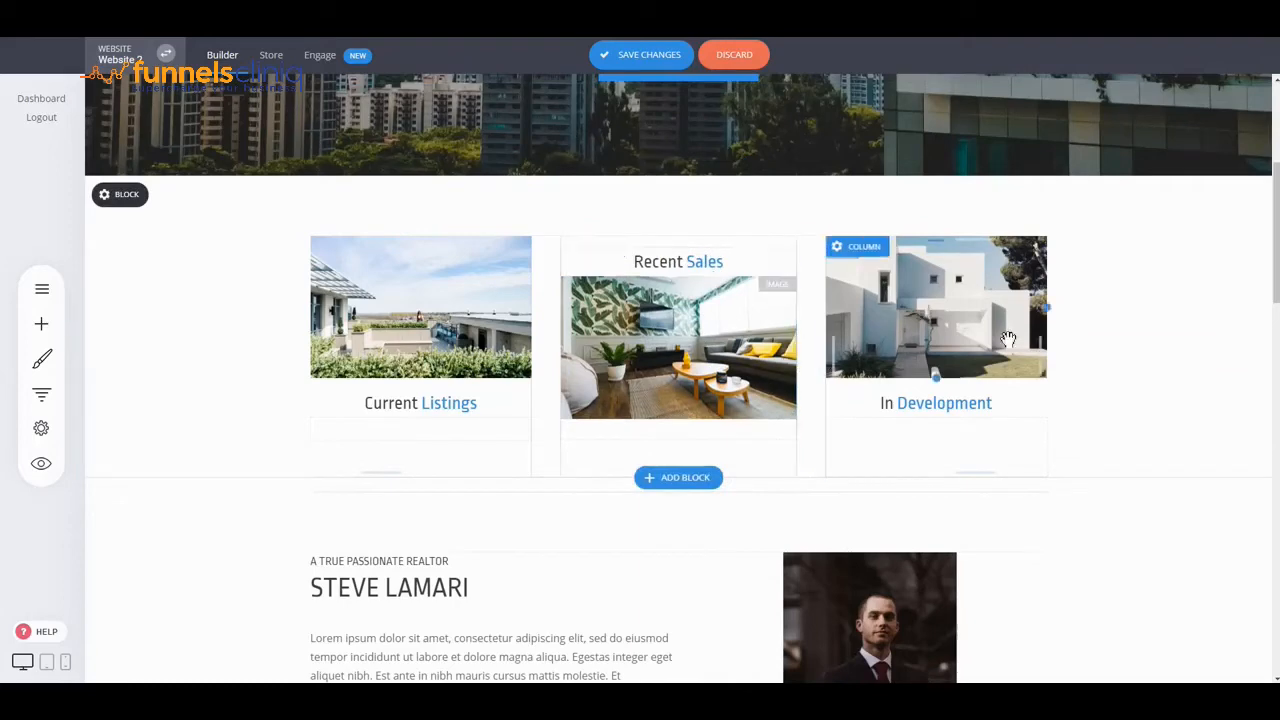
- Adjust the spacing in the hero block, enlarging its top spacing to 121px and bottom spacing to 164px
{"action": "scroll", "coordinate": [1088, 342], "scroll_direction": "up", "scroll_amount": 5}
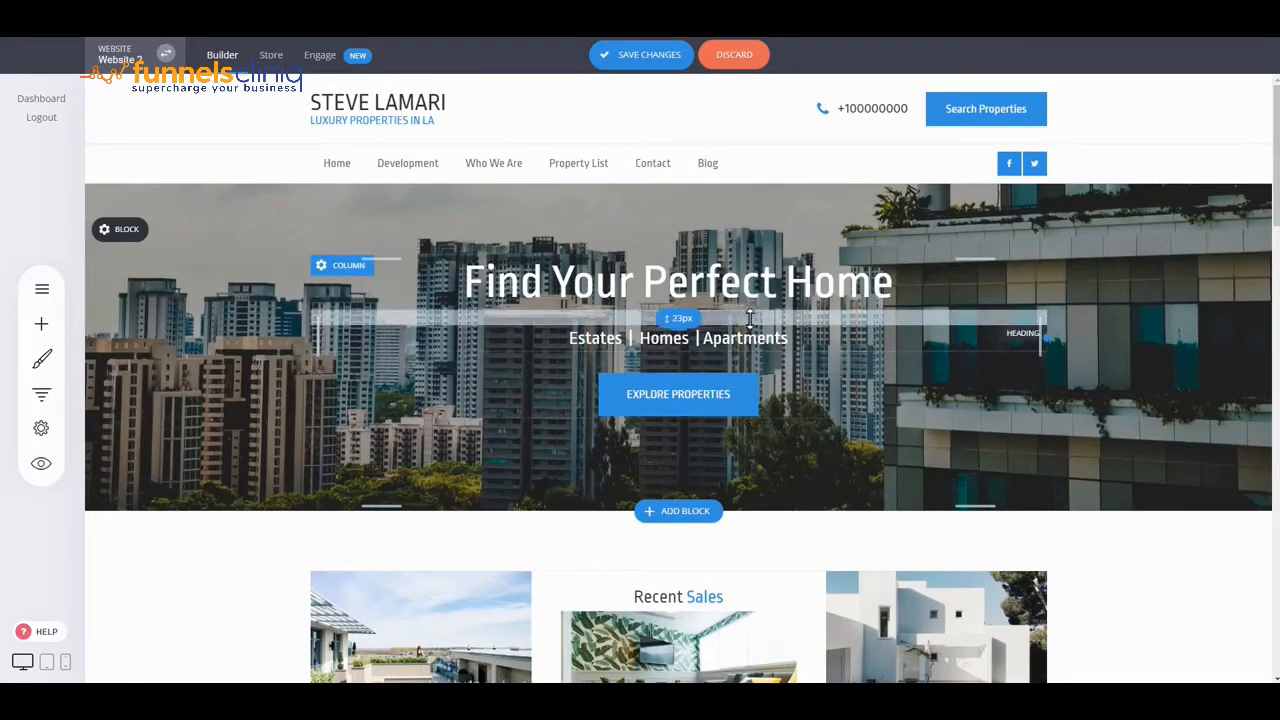
{"action": "left_click_drag", "start_coordinate": [749, 318], "coordinate": [744, 319]}
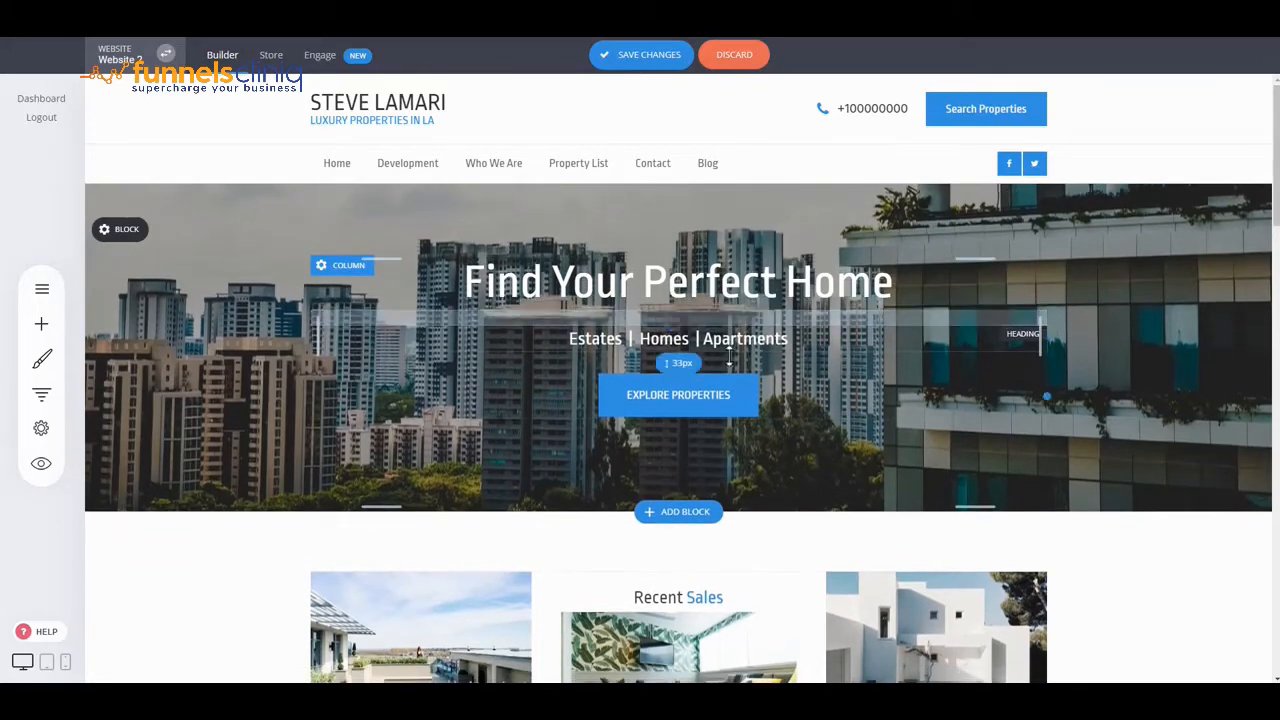
{"action": "mouse_move", "coordinate": [120, 230]}
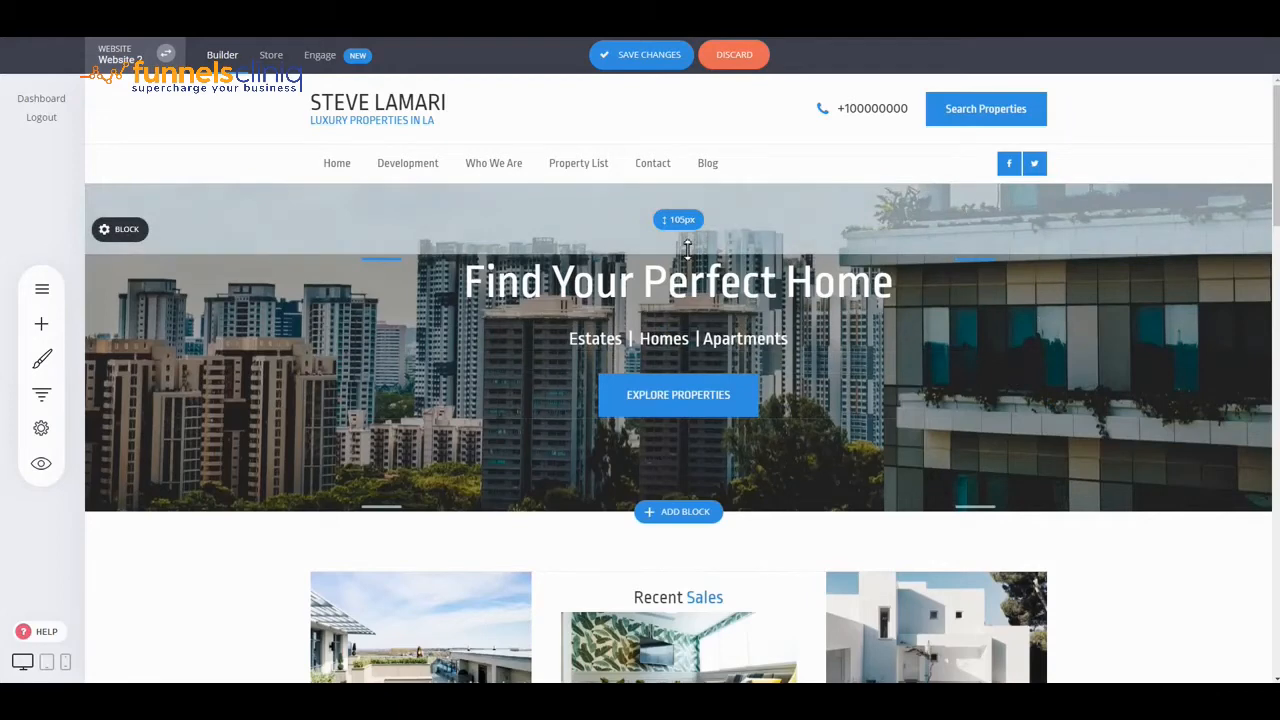
{"action": "mouse_move", "coordinate": [674, 232]}
{"action": "left_mouse_down"}
{"action": "mouse_move", "coordinate": [674, 282]}
{"action": "mouse_move", "coordinate": [676, 243]}
{"action": "left_mouse_up"}
{"action": "left_click_drag", "start_coordinate": [757, 457], "coordinate": [757, 473]}
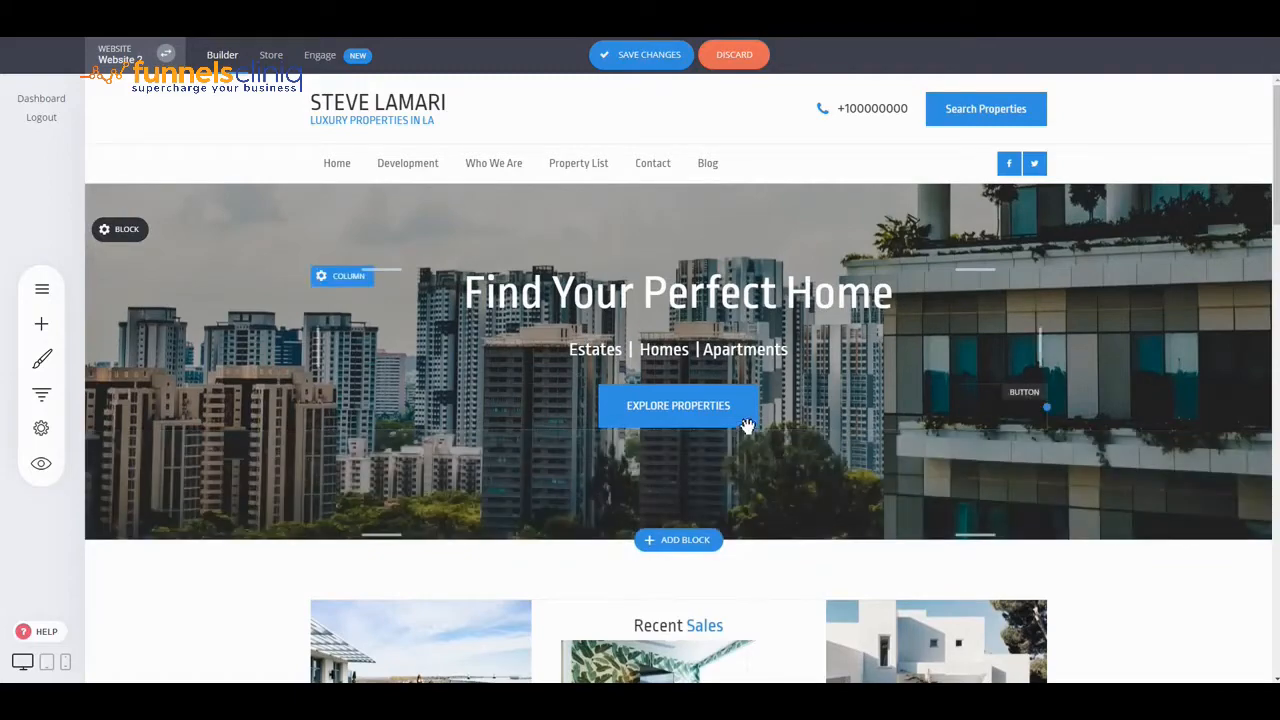
- Move the Recent Sales heading back below its image
{"action": "scroll", "coordinate": [945, 415], "scroll_direction": "down", "scroll_amount": 3}
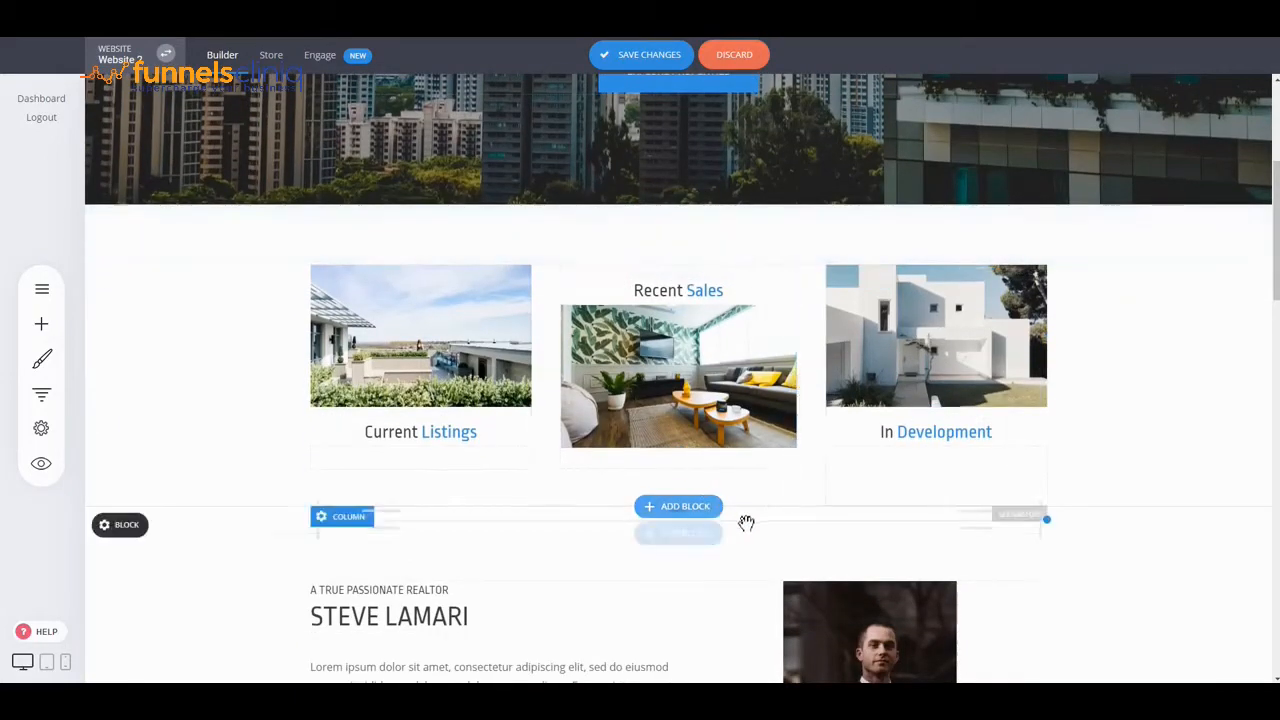
{"action": "left_click_drag", "start_coordinate": [724, 397], "coordinate": [729, 283]}
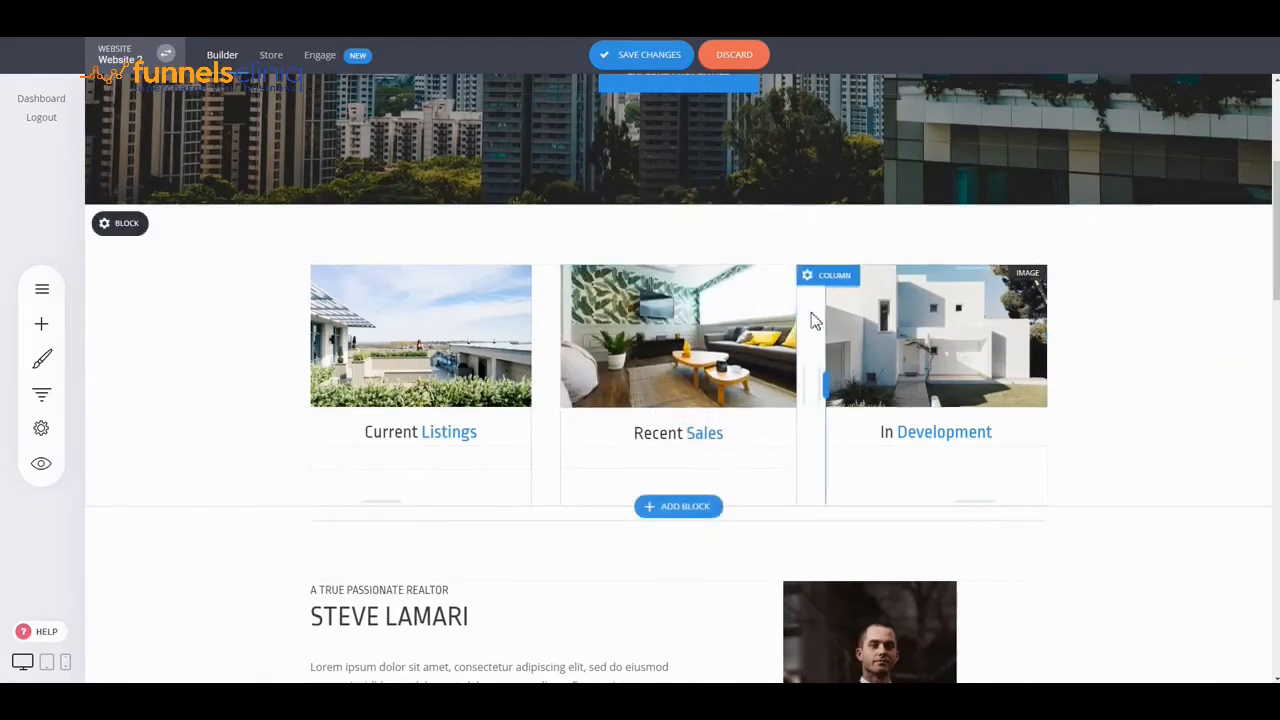
- Open the hero block's container settings, review the background and overlay options, and close them
{"action": "scroll", "coordinate": [811, 317], "scroll_direction": "up", "scroll_amount": 3}
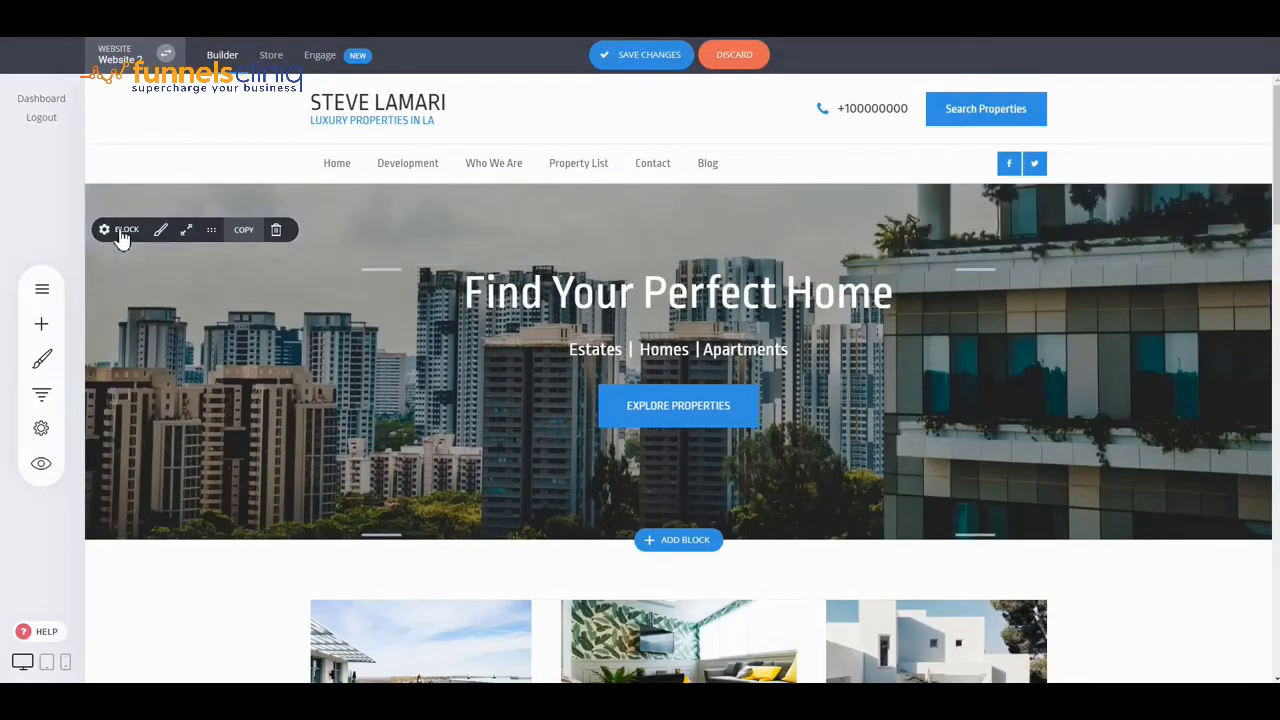
{"action": "left_click", "coordinate": [118, 231]}
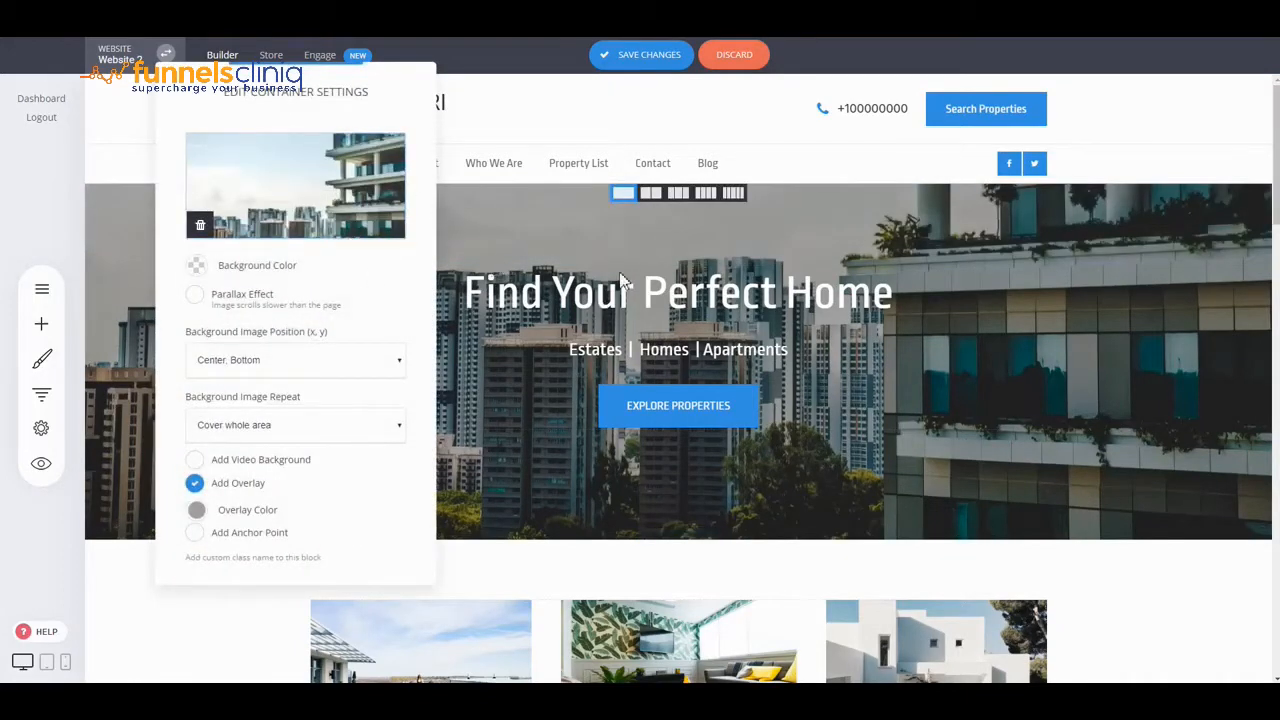
{"action": "left_click", "coordinate": [663, 244]}
- Split the hero block into 2 columns
{"action": "scroll", "coordinate": [1077, 434], "scroll_direction": "down", "scroll_amount": 3}
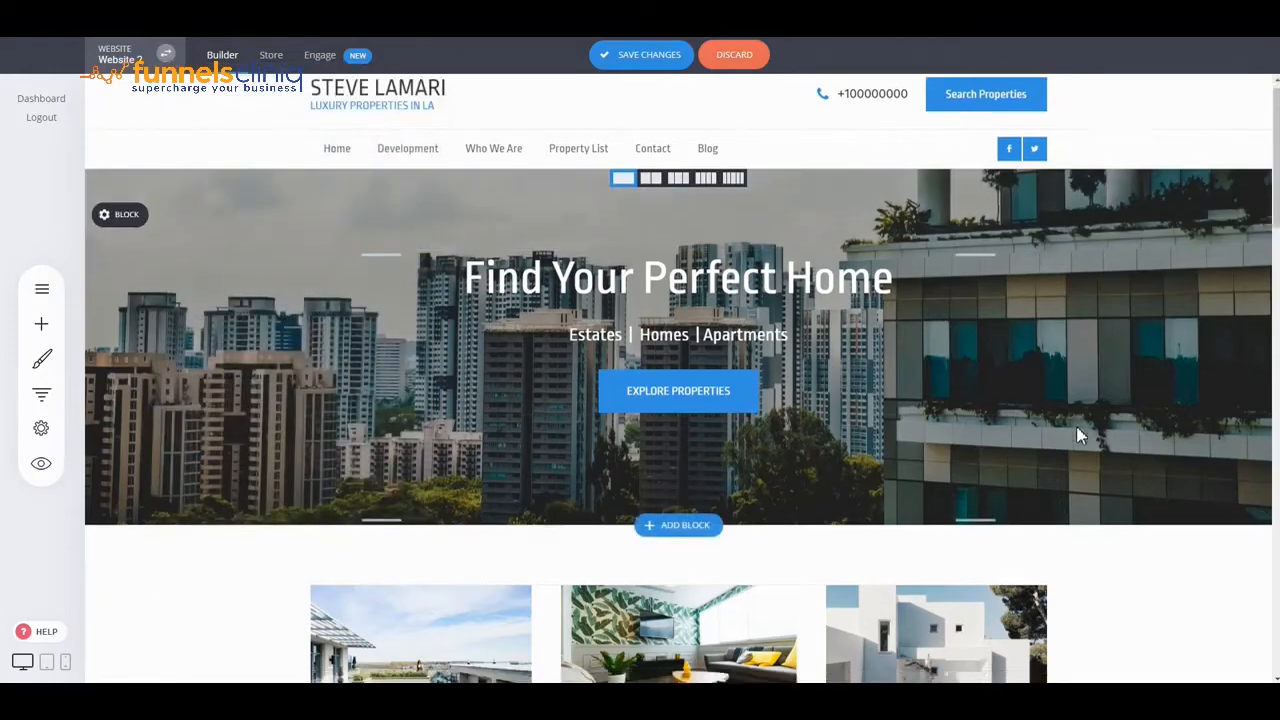
{"action": "scroll", "coordinate": [760, 295], "scroll_direction": "up", "scroll_amount": 3}
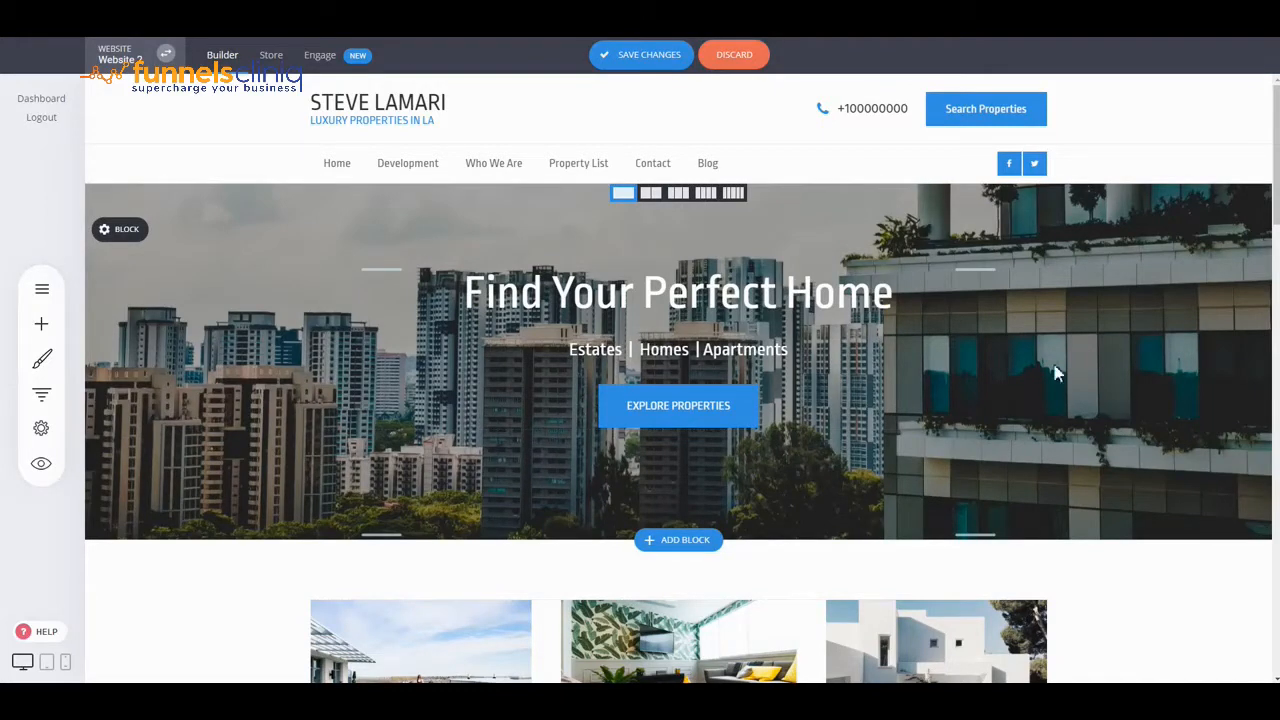
{"action": "scroll", "coordinate": [1014, 349], "scroll_direction": "down", "scroll_amount": 2}
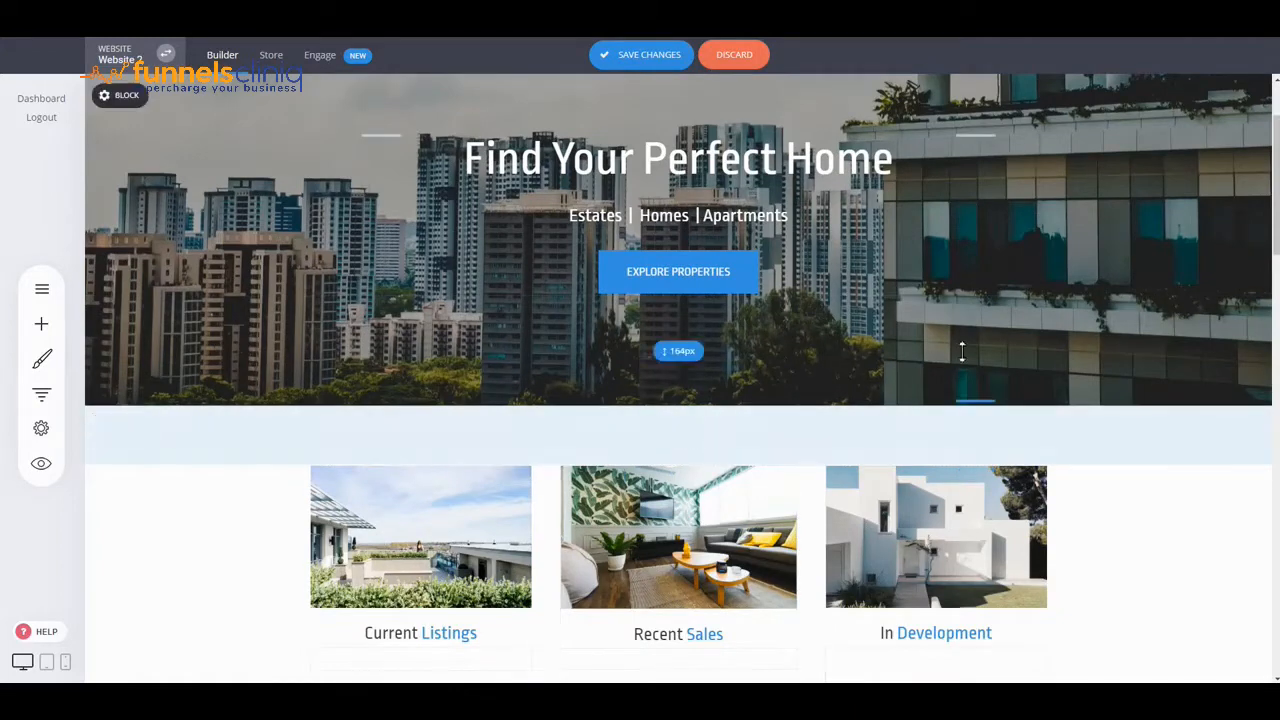
{"action": "scroll", "coordinate": [991, 334], "scroll_direction": "down", "scroll_amount": 3}
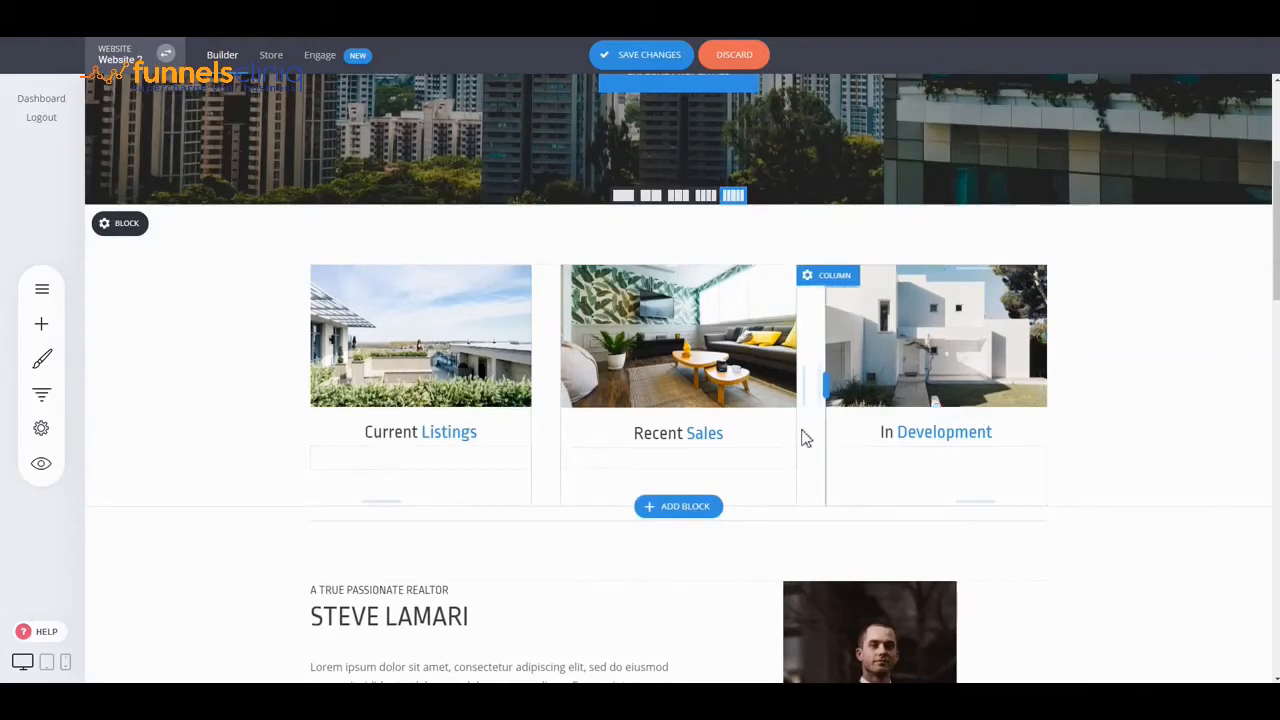
{"action": "scroll", "coordinate": [1095, 371], "scroll_direction": "up", "scroll_amount": 3}
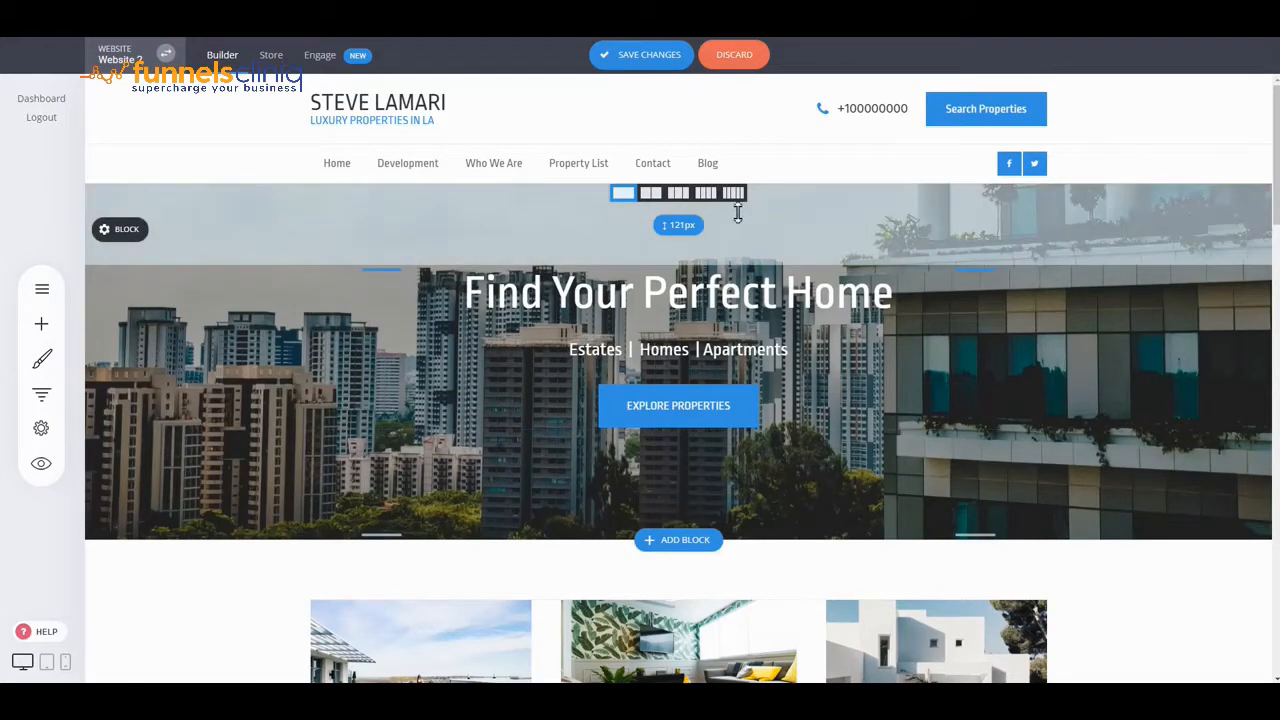
{"action": "left_click", "coordinate": [652, 194]}
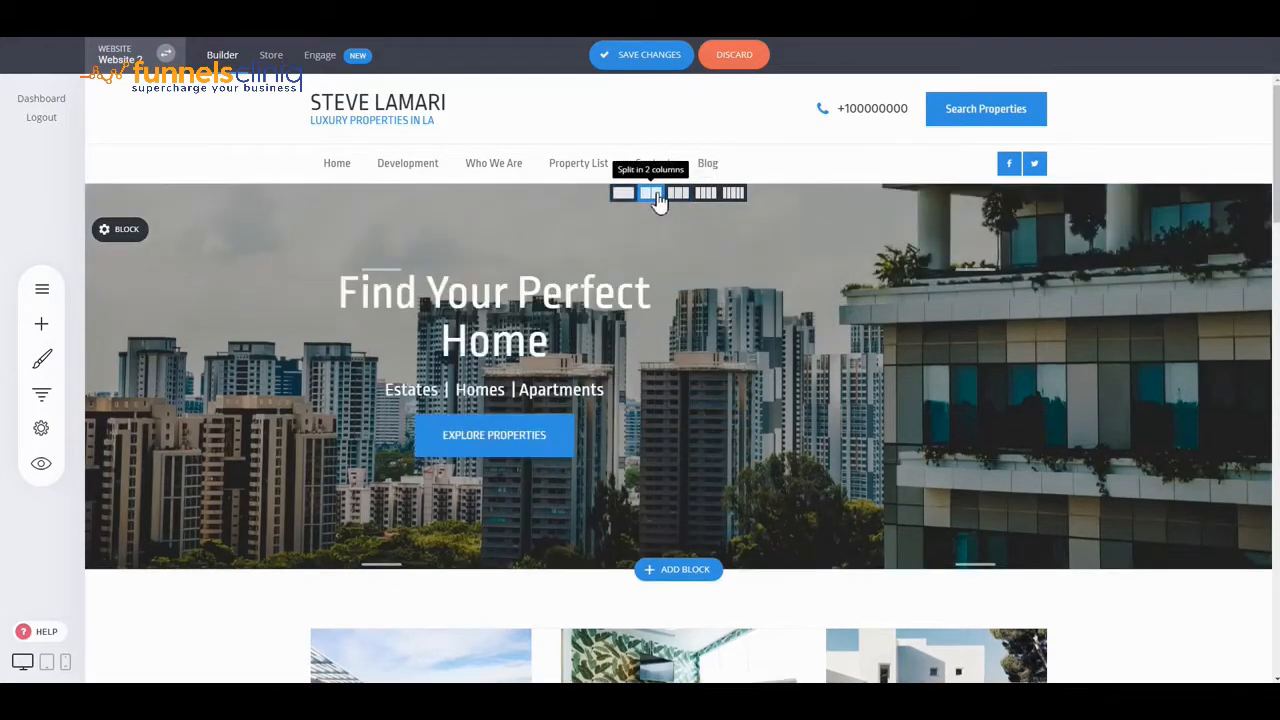
{"action": "mouse_move", "coordinate": [679, 360]}
{"action": "left_mouse_down"}
{"action": "mouse_move", "coordinate": [756, 358]}
{"action": "mouse_move", "coordinate": [676, 358]}
{"action": "left_mouse_up"}
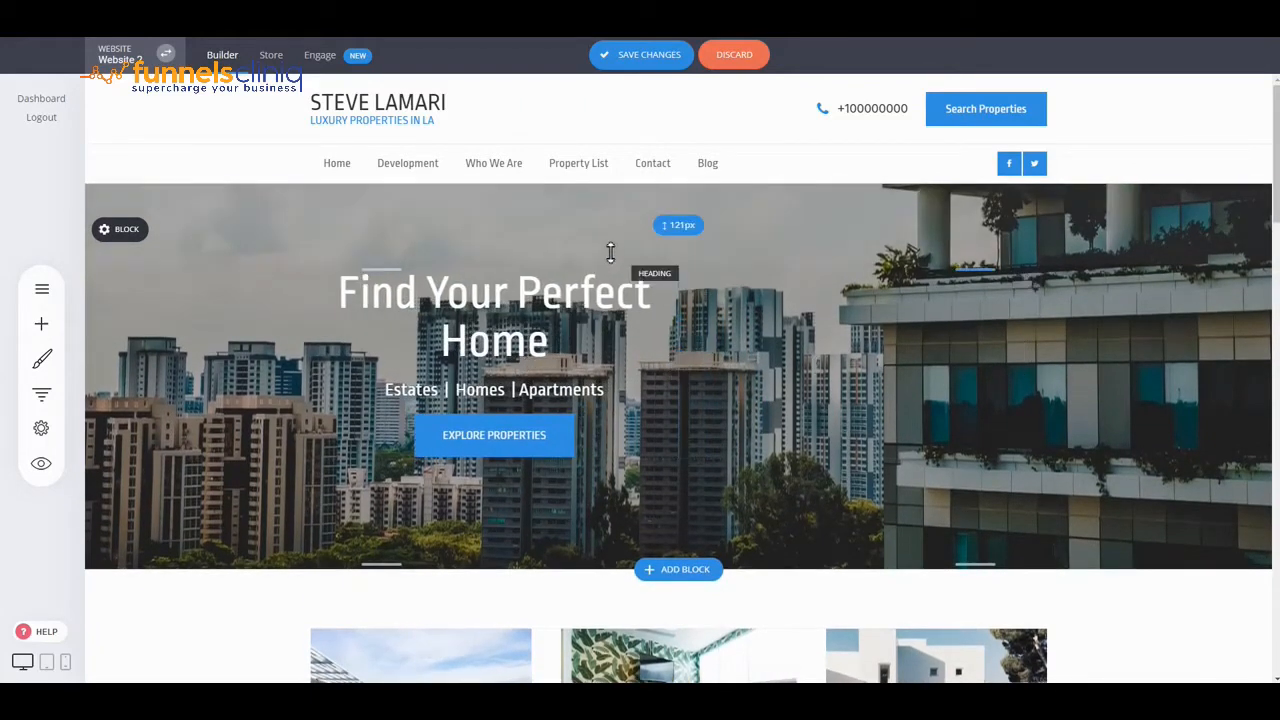
- Left-align the "Find Your Perfect Home" heading in the hero block
{"action": "left_click", "coordinate": [538, 310]}
{"action": "left_click", "coordinate": [538, 310]}
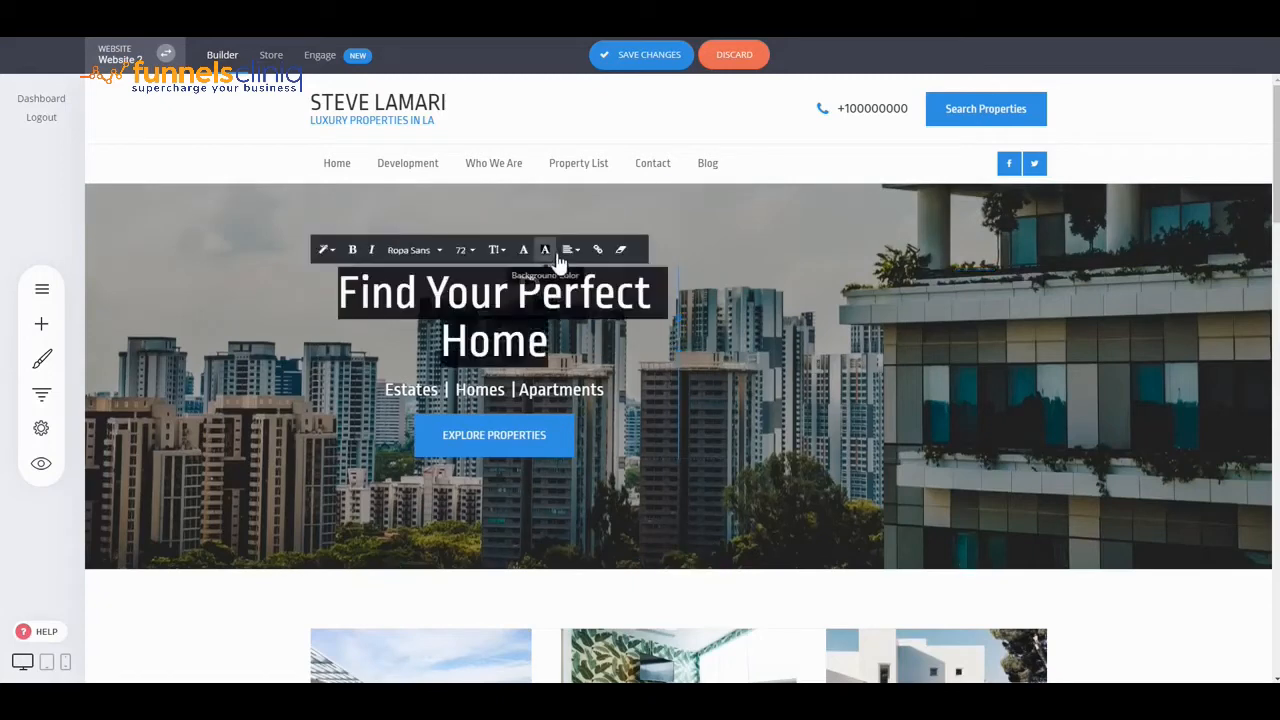
{"action": "left_click", "coordinate": [578, 250]}
{"action": "left_click", "coordinate": [583, 277]}
{"action": "left_click", "coordinate": [931, 317]}
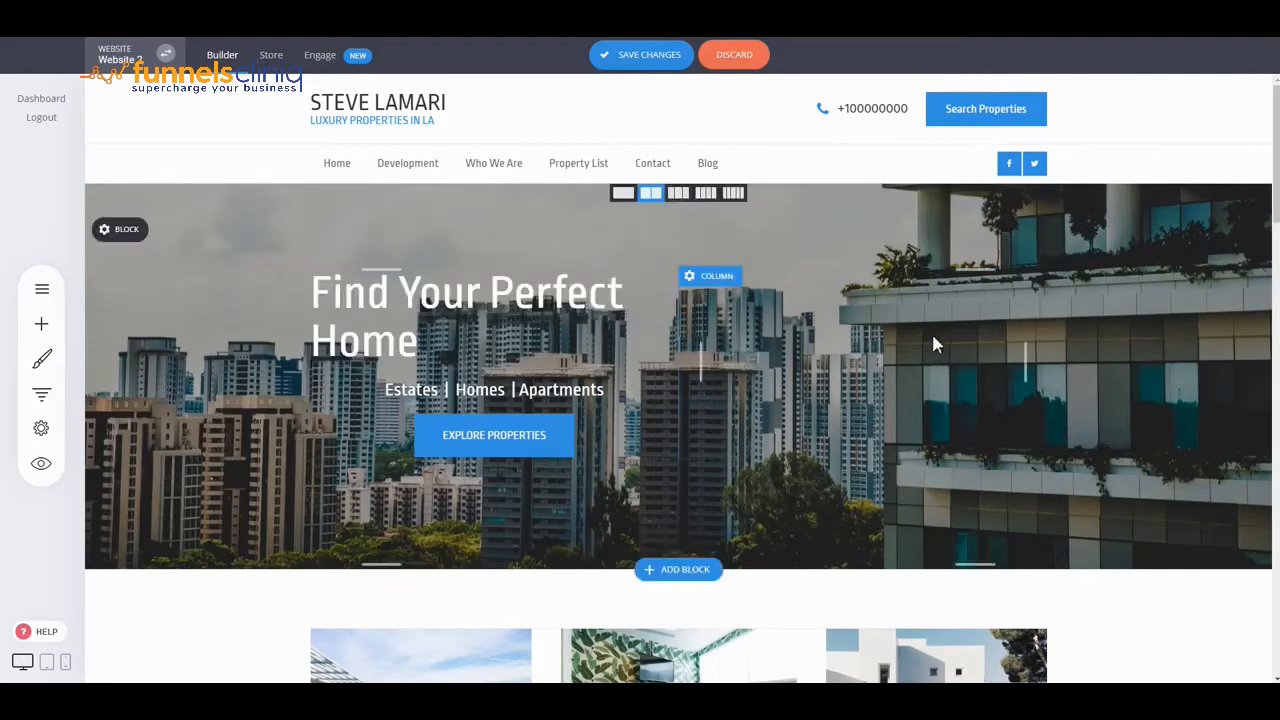
- Left-align the "Estates | Homes | Apartments" subtitle and the Explore Properties button in the hero block
{"action": "left_click", "coordinate": [537, 393]}
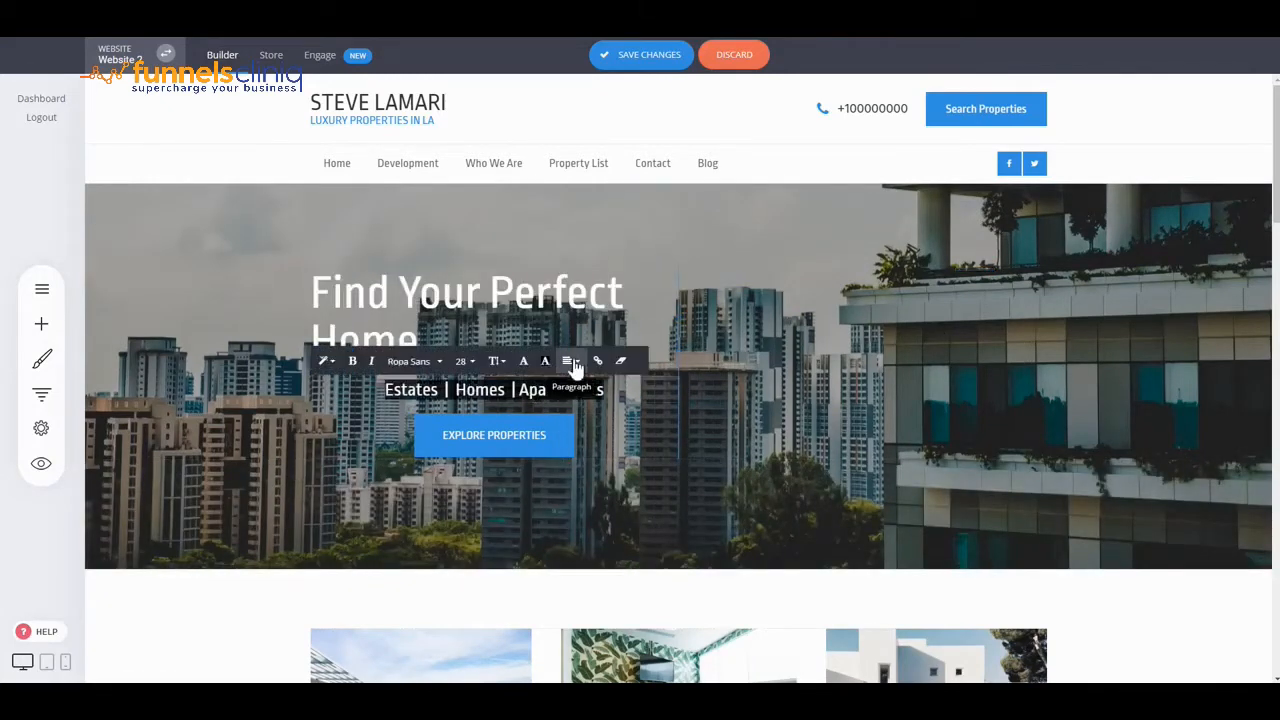
{"action": "left_click", "coordinate": [572, 362]}
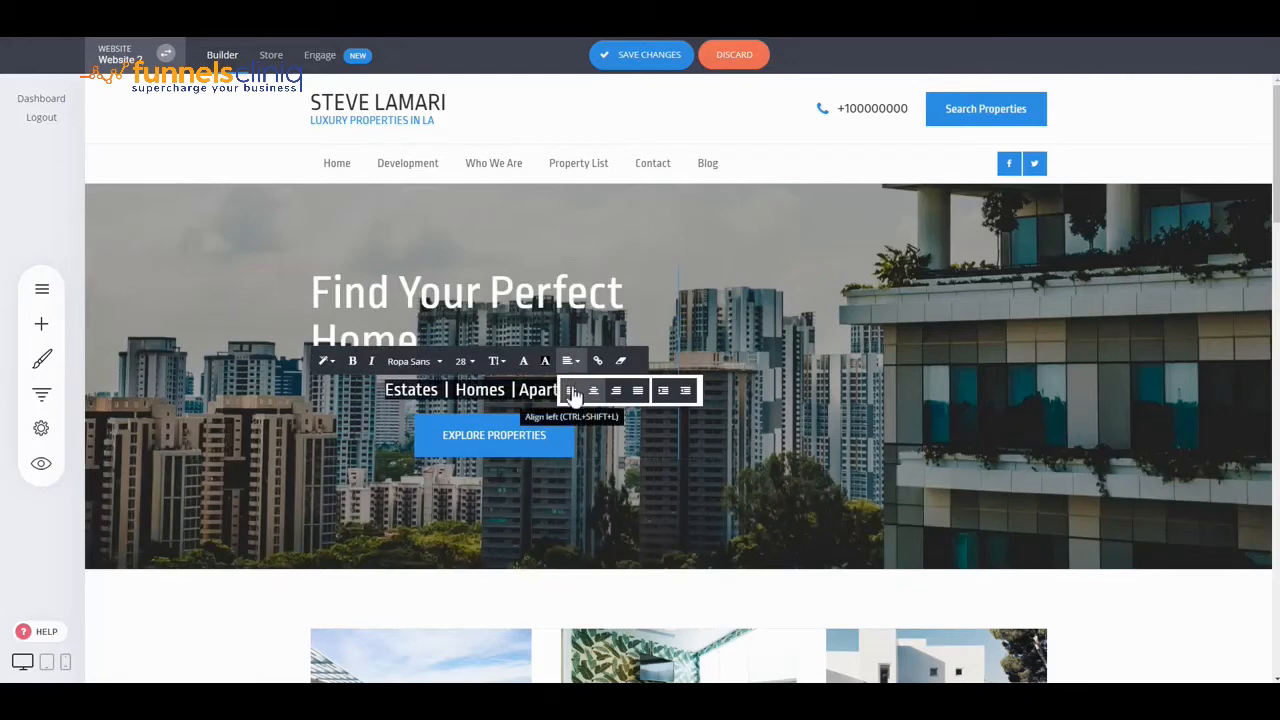
{"action": "left_click", "coordinate": [572, 393]}
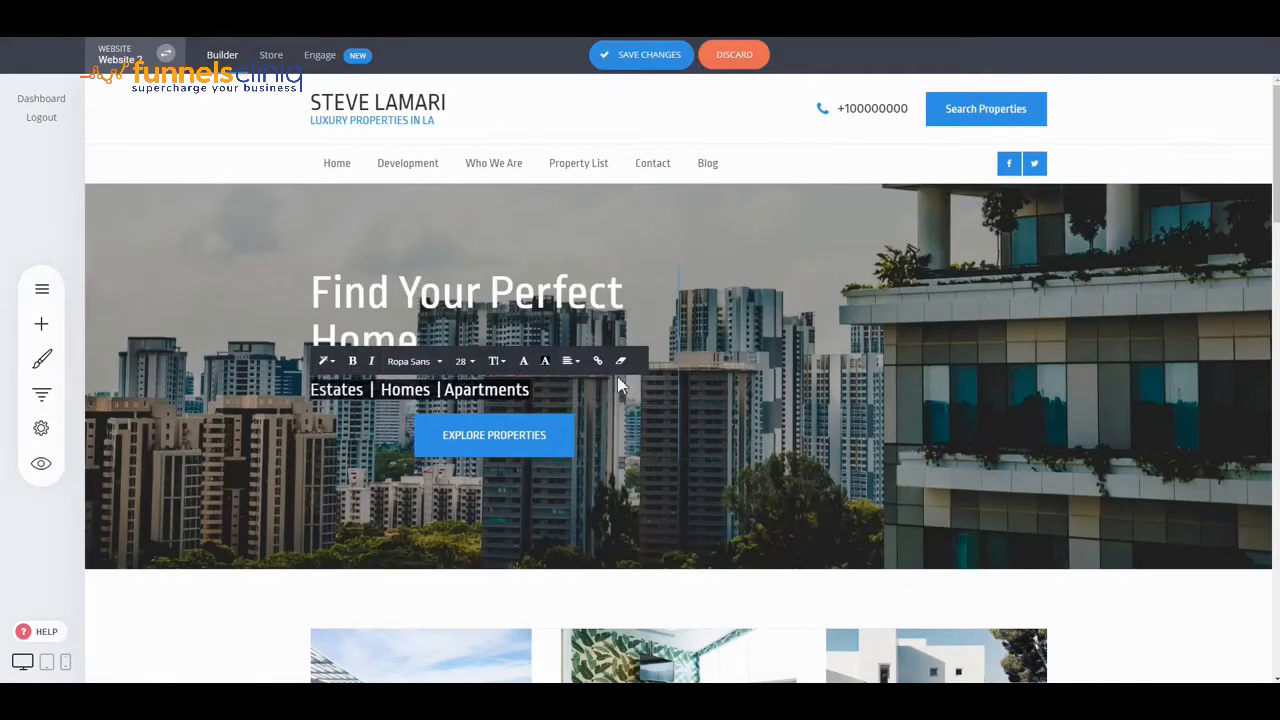
{"action": "left_click", "coordinate": [928, 405]}
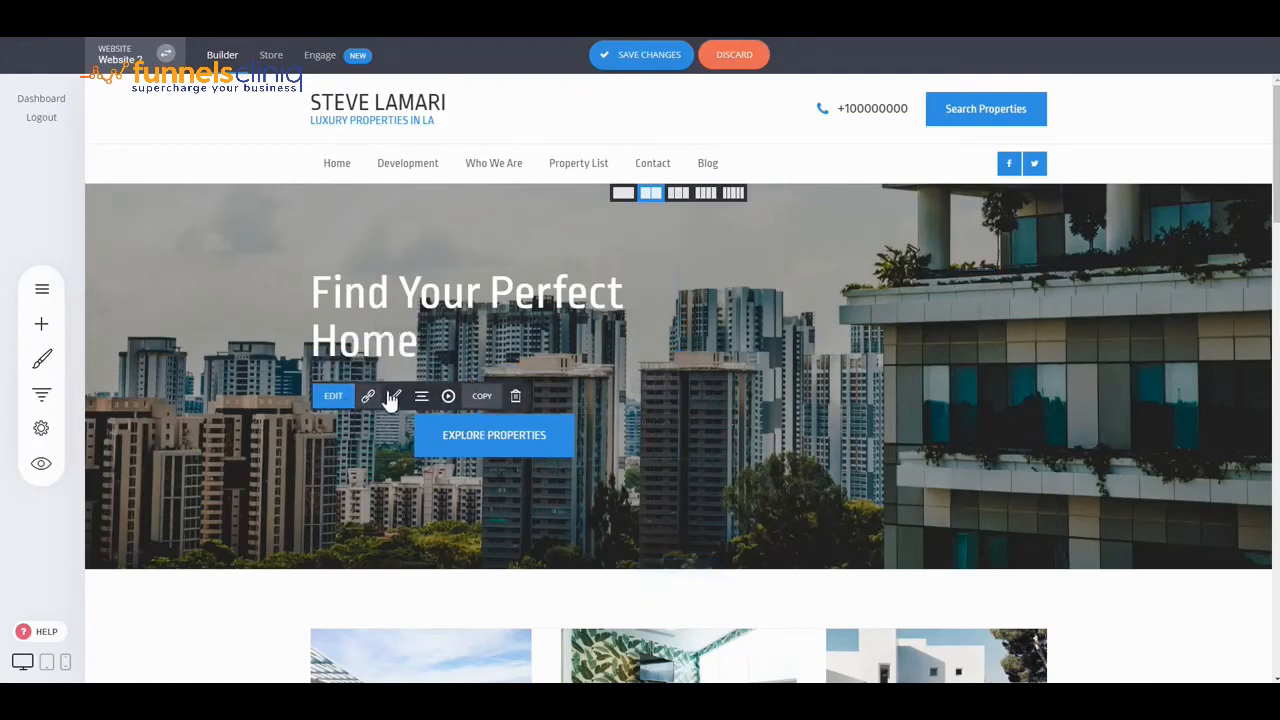
{"action": "left_click", "coordinate": [421, 400]}
{"action": "left_click", "coordinate": [432, 288]}
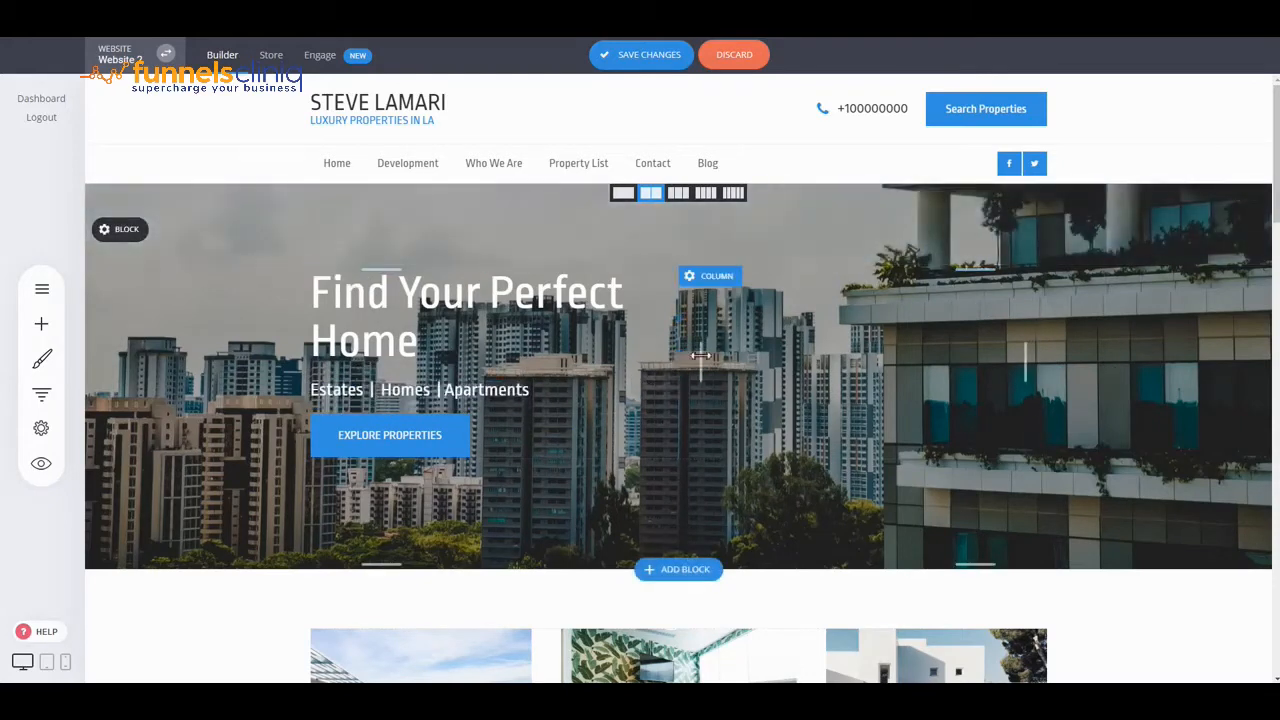
- Open the image settings of the Current Listings picture, review the options, and close them
{"action": "scroll", "coordinate": [896, 352], "scroll_direction": "down", "scroll_amount": 1}
{"action": "scroll", "coordinate": [896, 352], "scroll_direction": "down", "scroll_amount": 3}
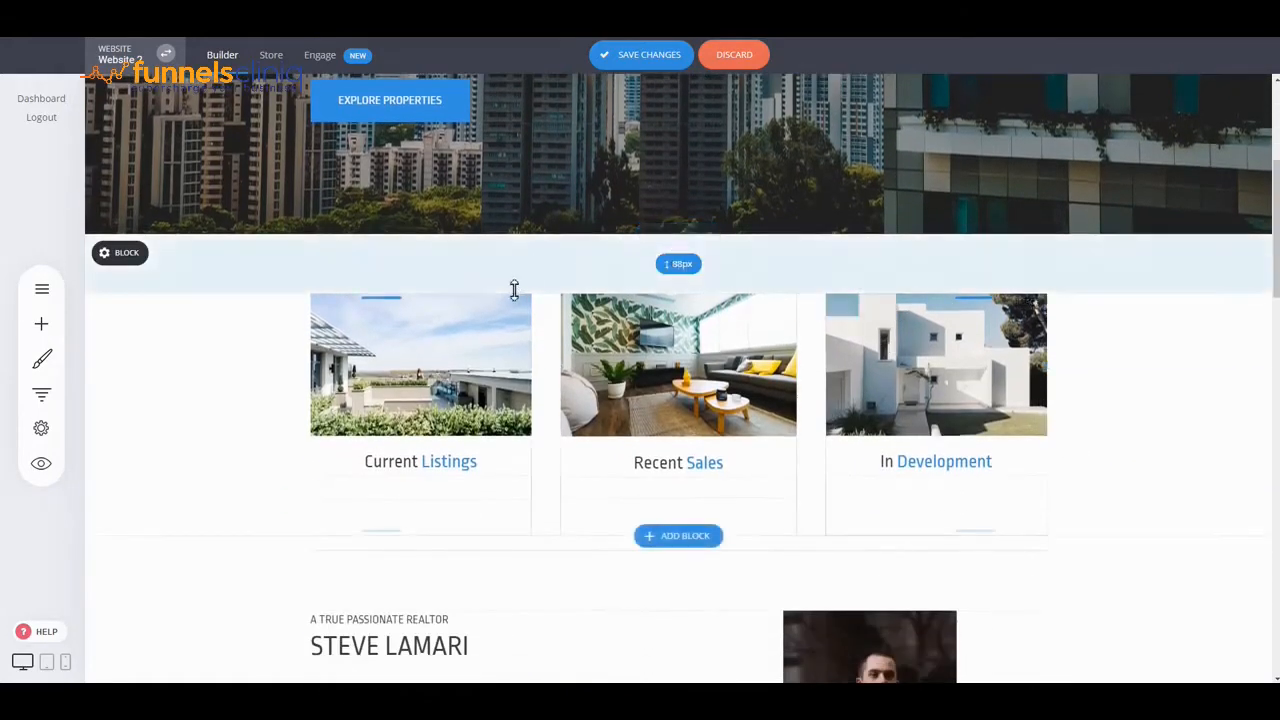
{"action": "left_click", "coordinate": [430, 373]}
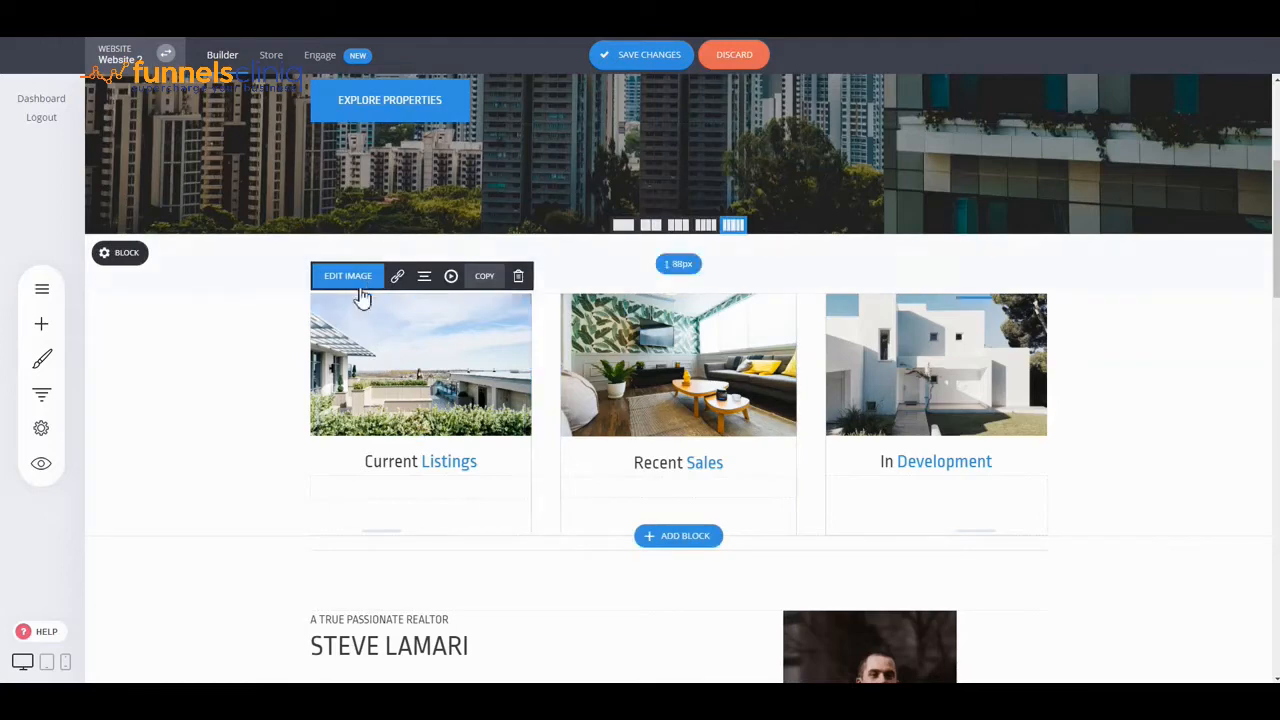
{"action": "double_click", "coordinate": [450, 378]}
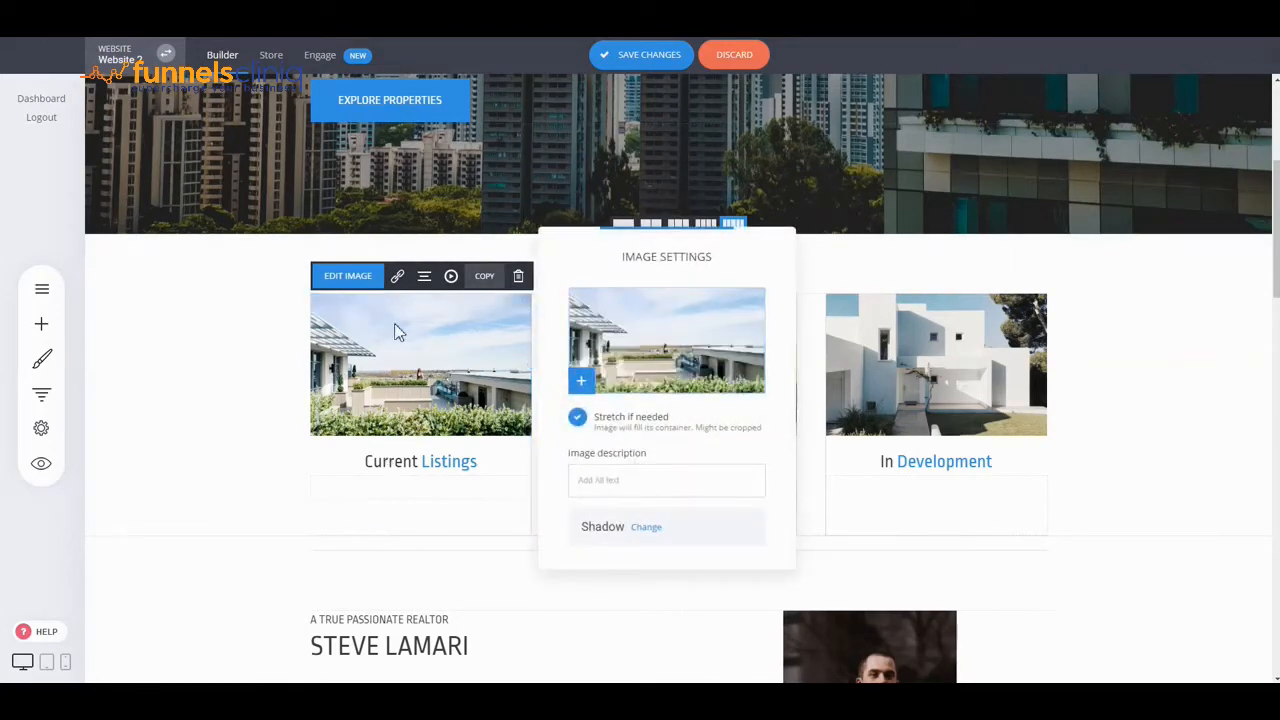
{"action": "left_click", "coordinate": [287, 383]}
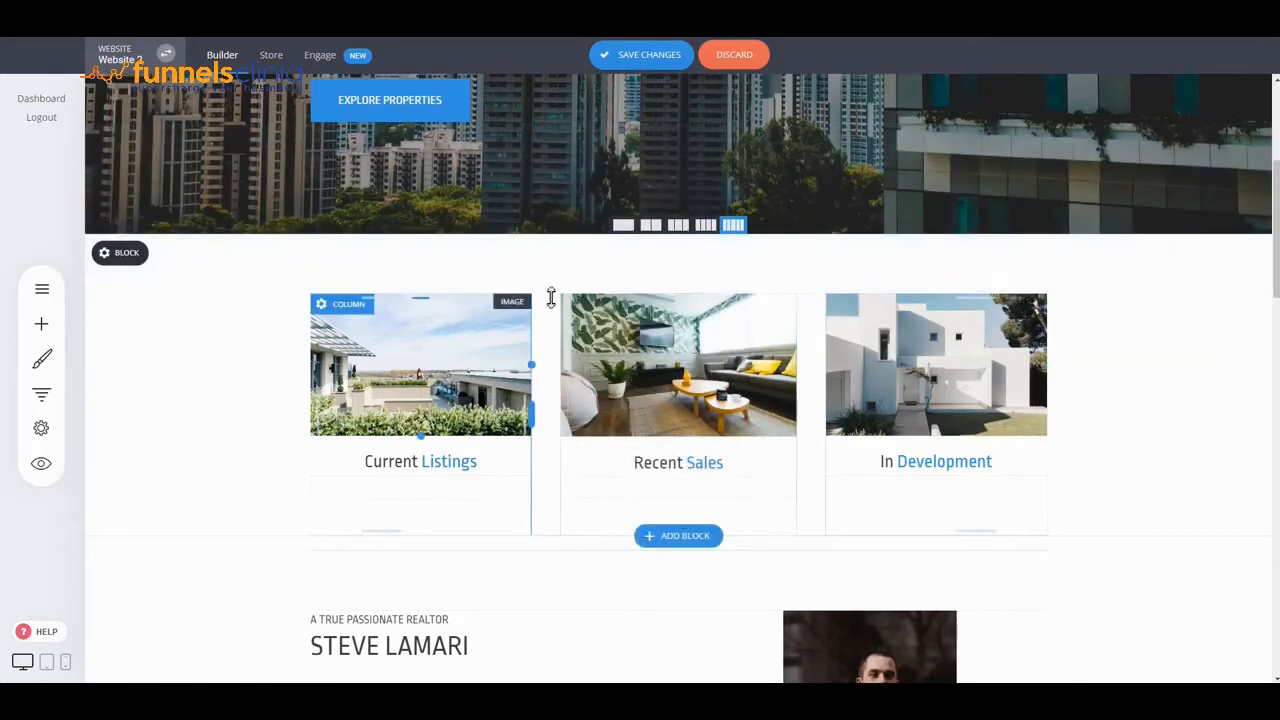
- Delete the Current Listings image widget
{"action": "left_click", "coordinate": [497, 300]}
{"action": "left_click", "coordinate": [518, 276]}
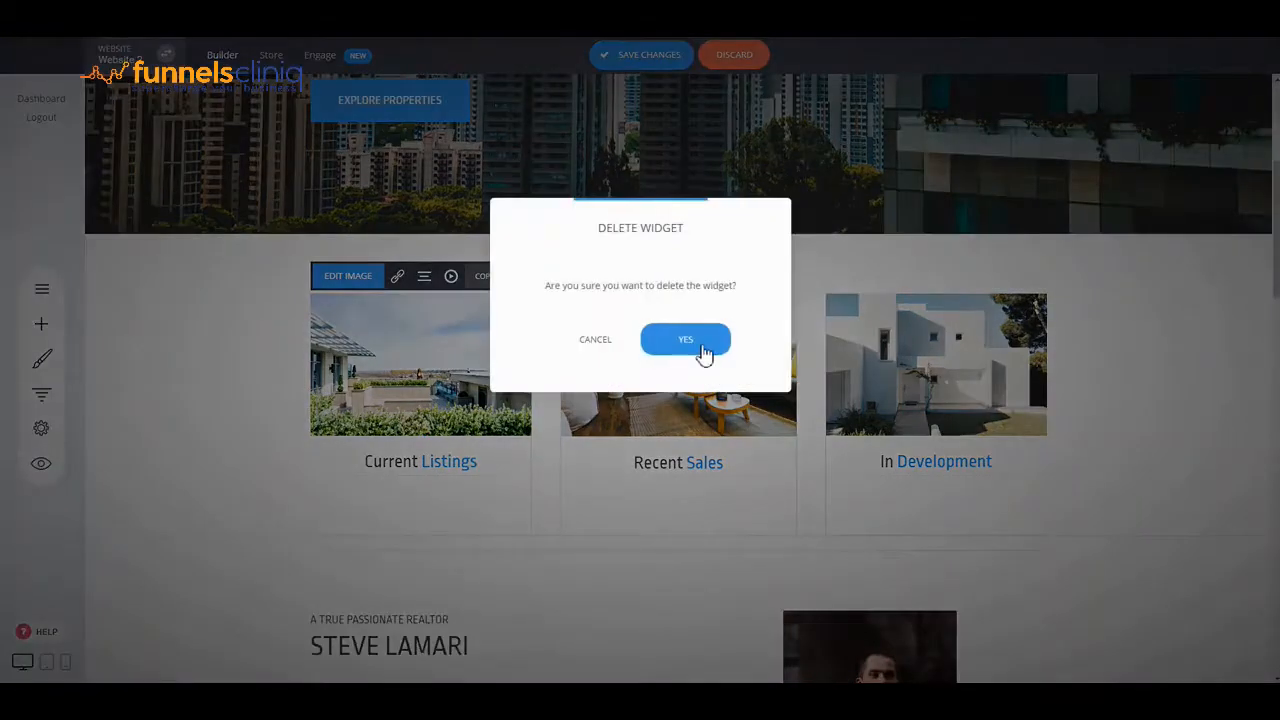
{"action": "left_click", "coordinate": [690, 341]}
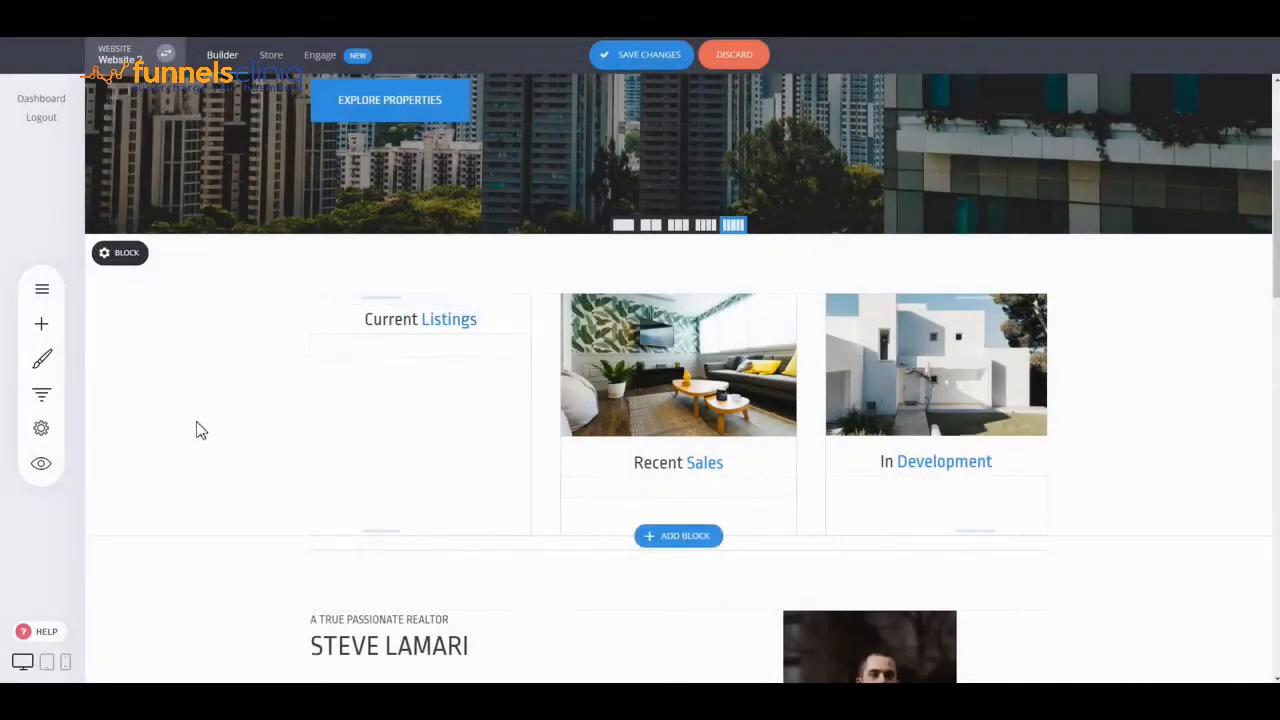
- Add an image widget above the Current Listings heading, check the file manager for a picture, and close its image settings
{"action": "left_click", "coordinate": [42, 324]}
{"action": "scroll", "coordinate": [273, 307], "scroll_direction": "down", "scroll_amount": 1}
{"action": "scroll", "coordinate": [273, 307], "scroll_direction": "up", "scroll_amount": 1}
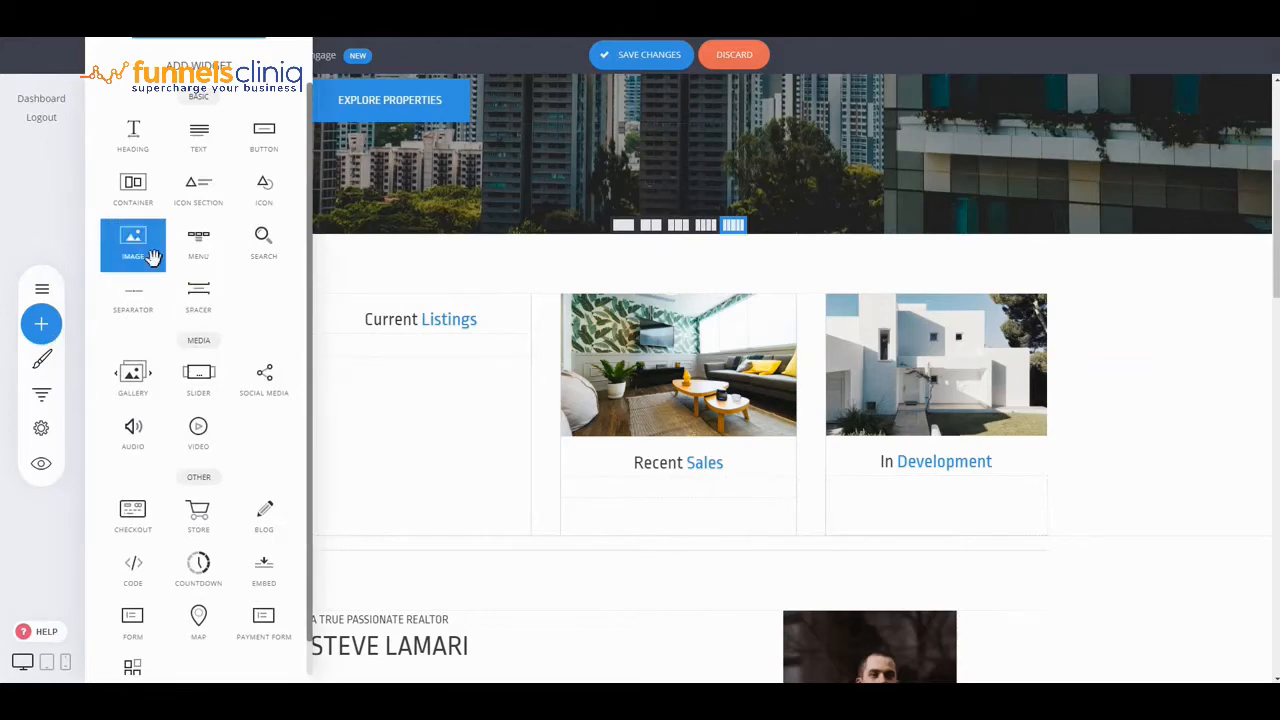
{"action": "left_click_drag", "start_coordinate": [141, 257], "coordinate": [399, 292]}
{"action": "left_click", "coordinate": [660, 356]}
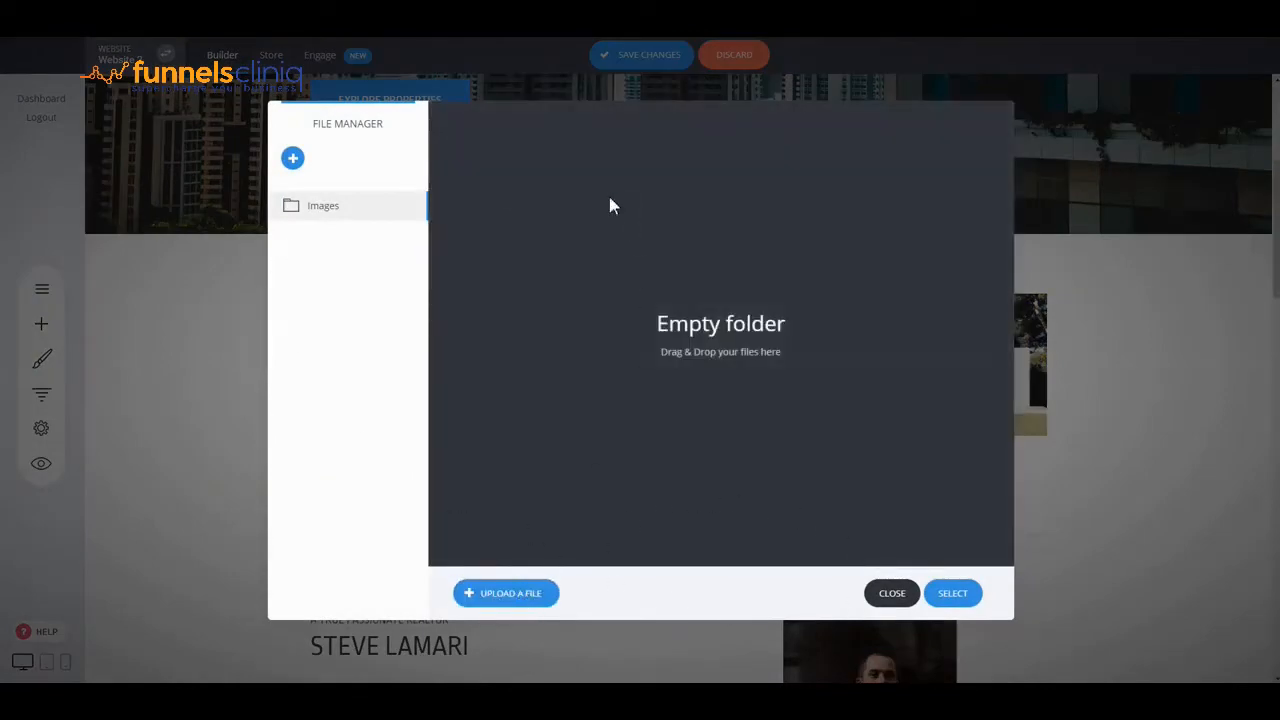
{"action": "left_click", "coordinate": [891, 594]}
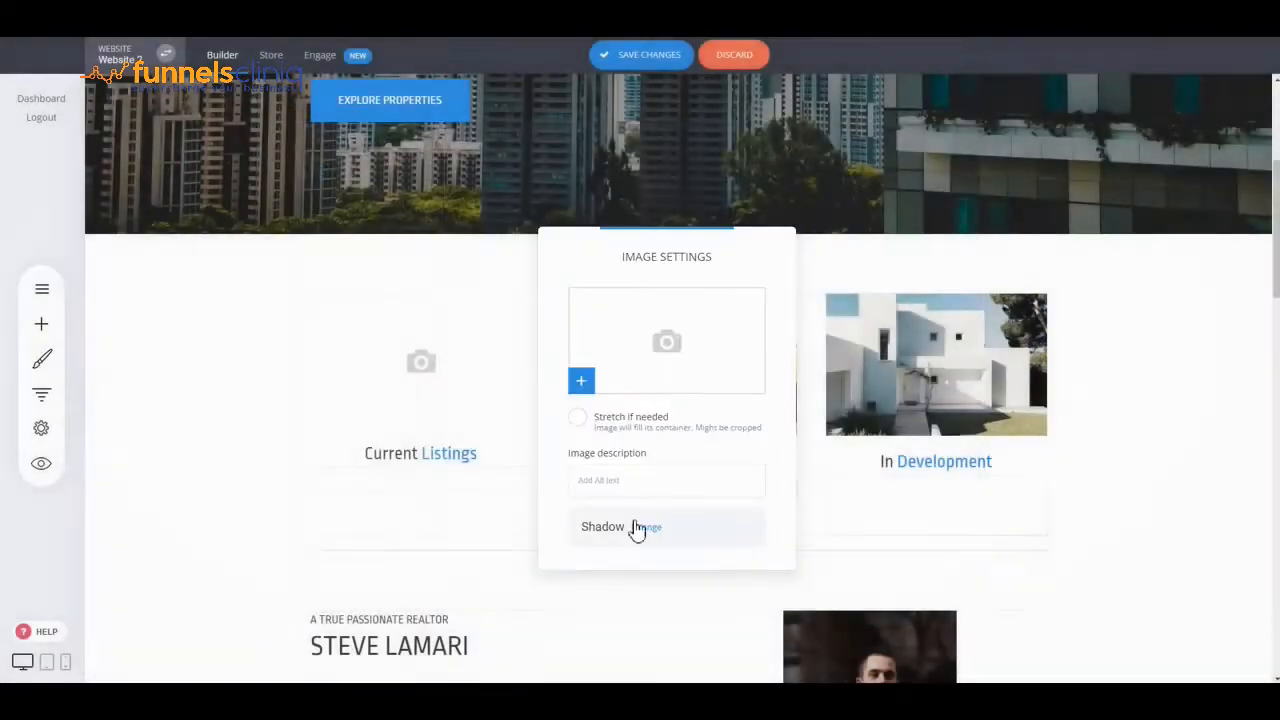
{"action": "left_click", "coordinate": [953, 348]}
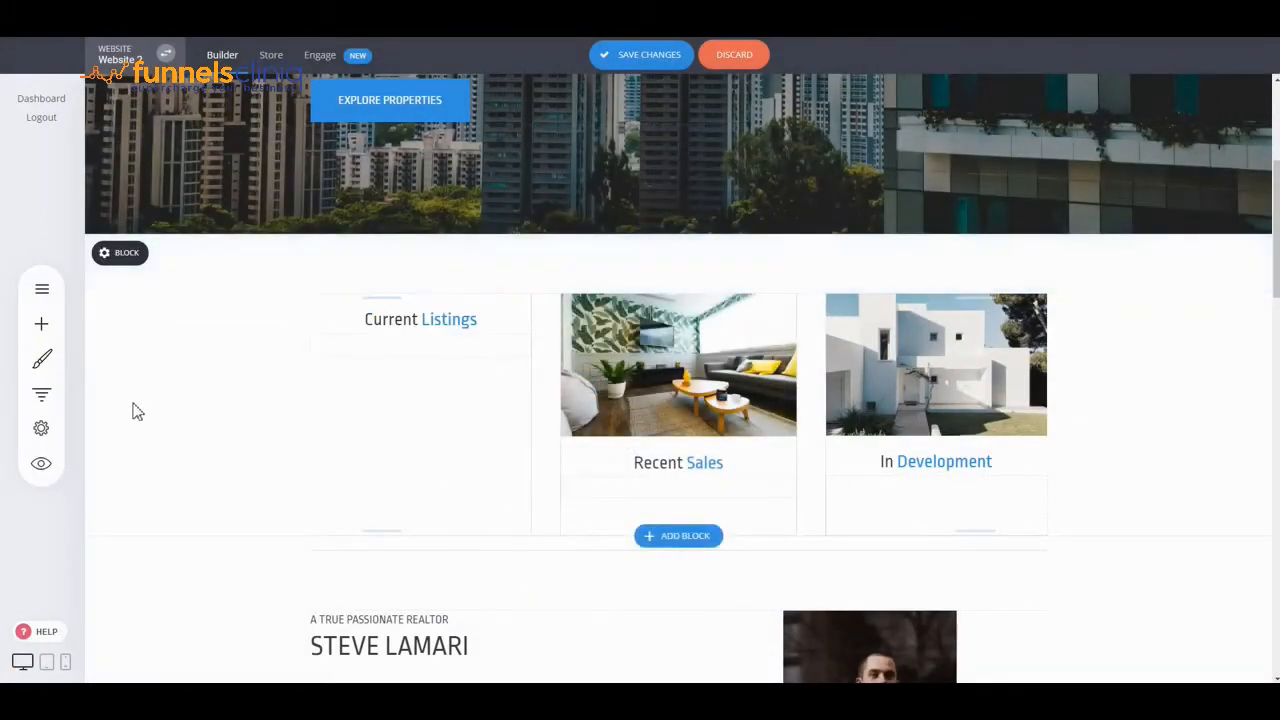
- Review the available basic, media and other widgets in the add-widget list, and close it
{"action": "left_click", "coordinate": [41, 323]}
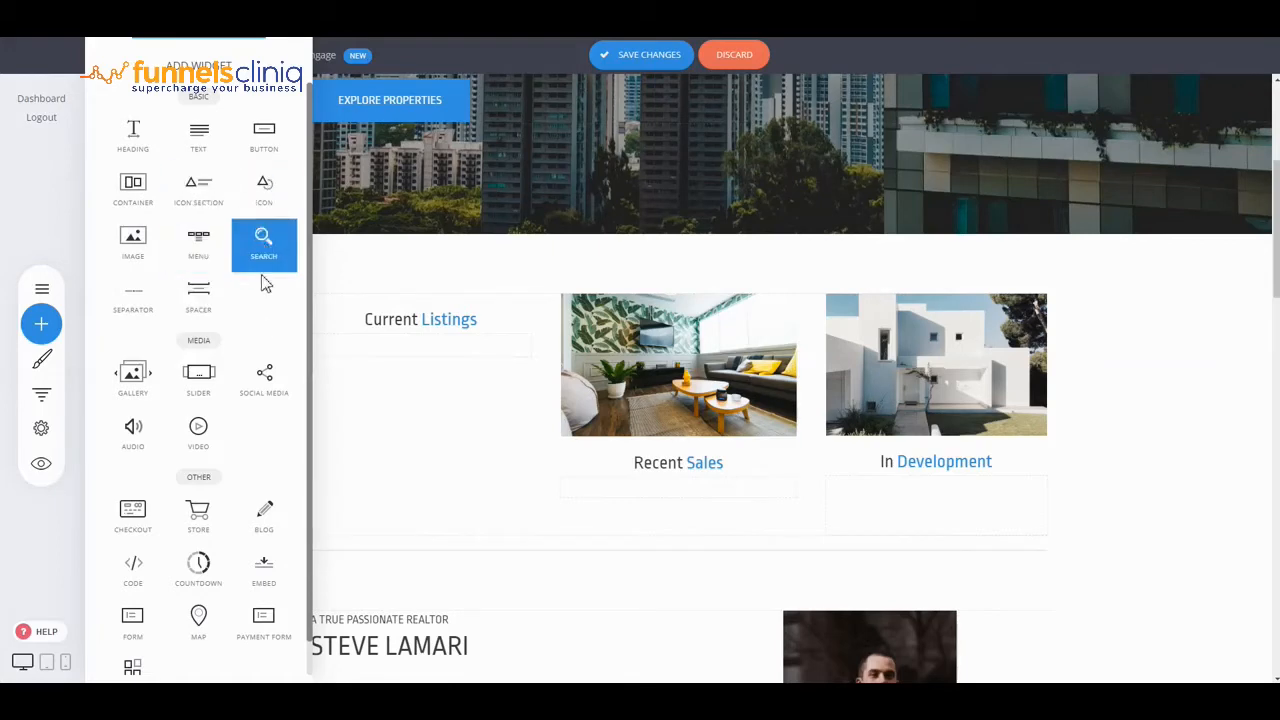
{"action": "scroll", "coordinate": [237, 320], "scroll_direction": "down", "scroll_amount": 1}
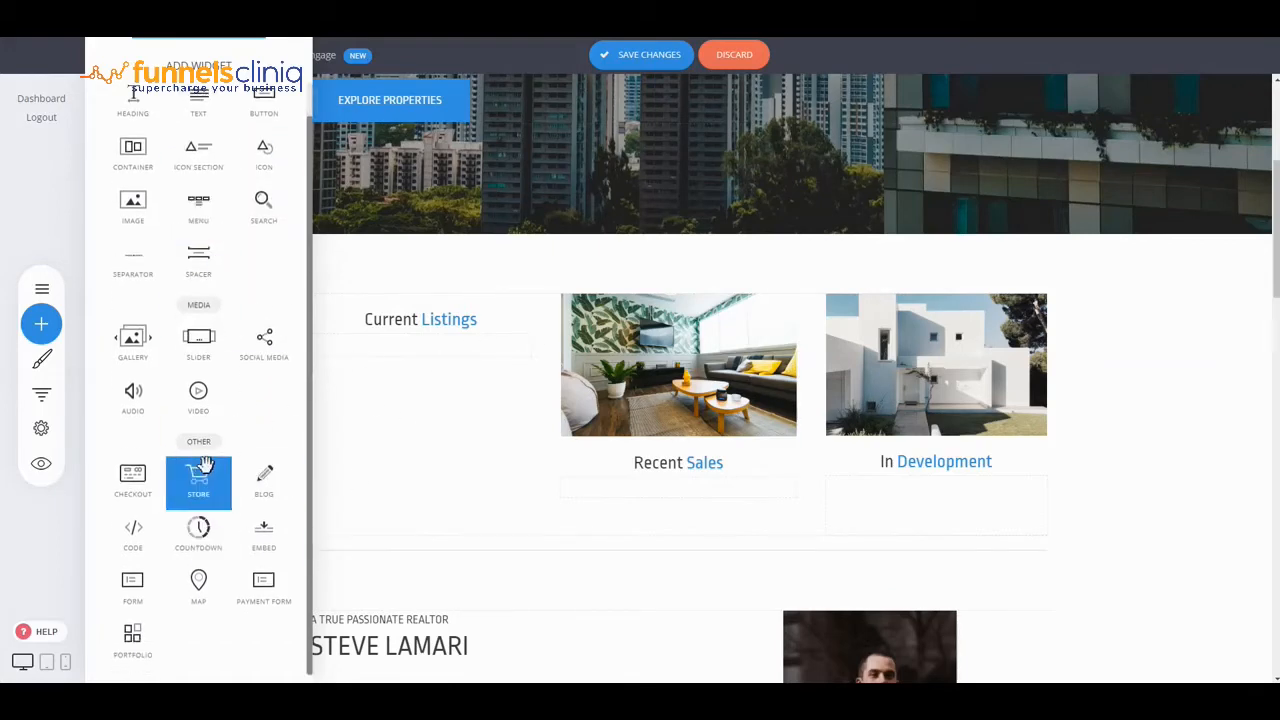
{"action": "left_click", "coordinate": [466, 431]}
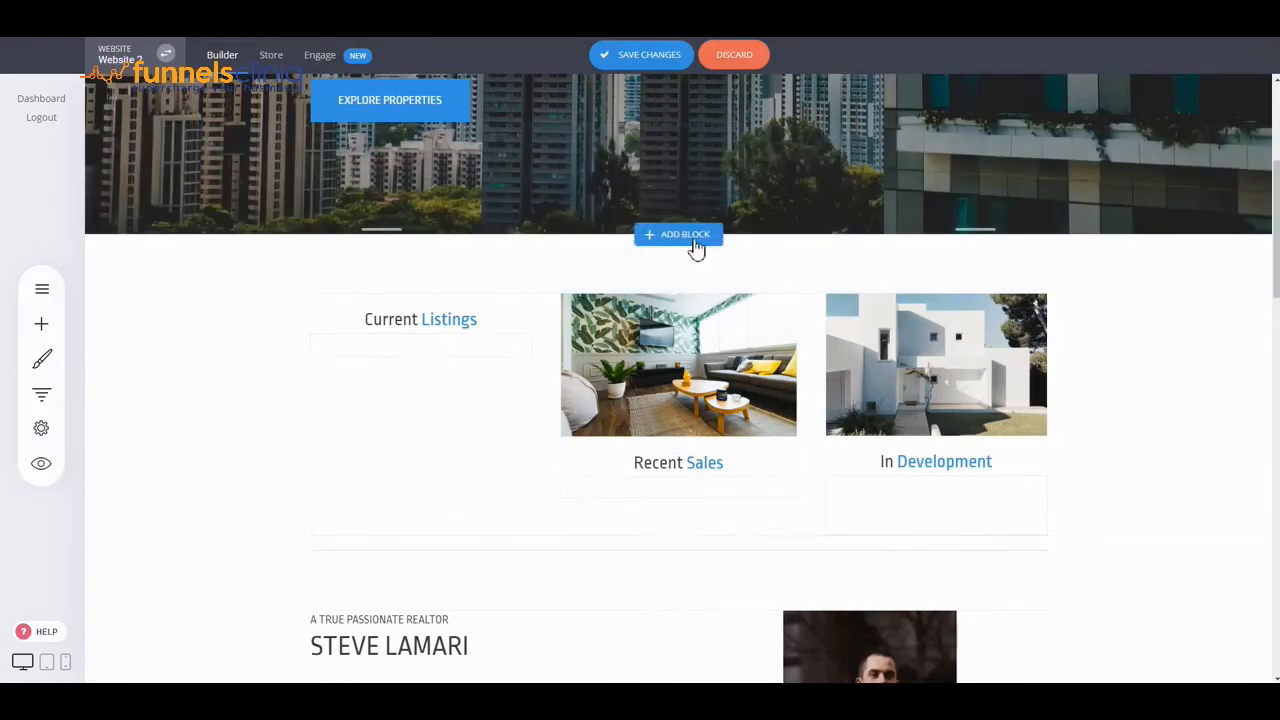
- Insert the three-column "Great Health and Future Success" block from the Services category directly below the hero block
{"action": "left_click", "coordinate": [685, 235]}
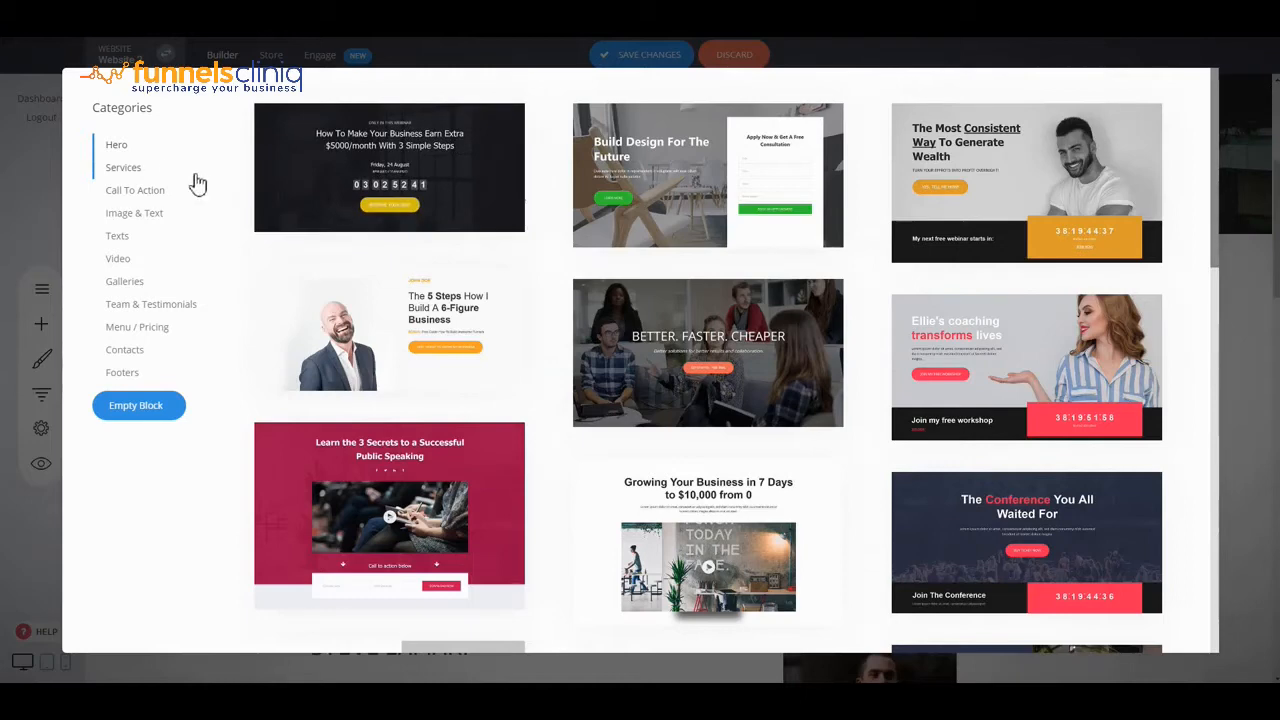
{"action": "left_click", "coordinate": [126, 170]}
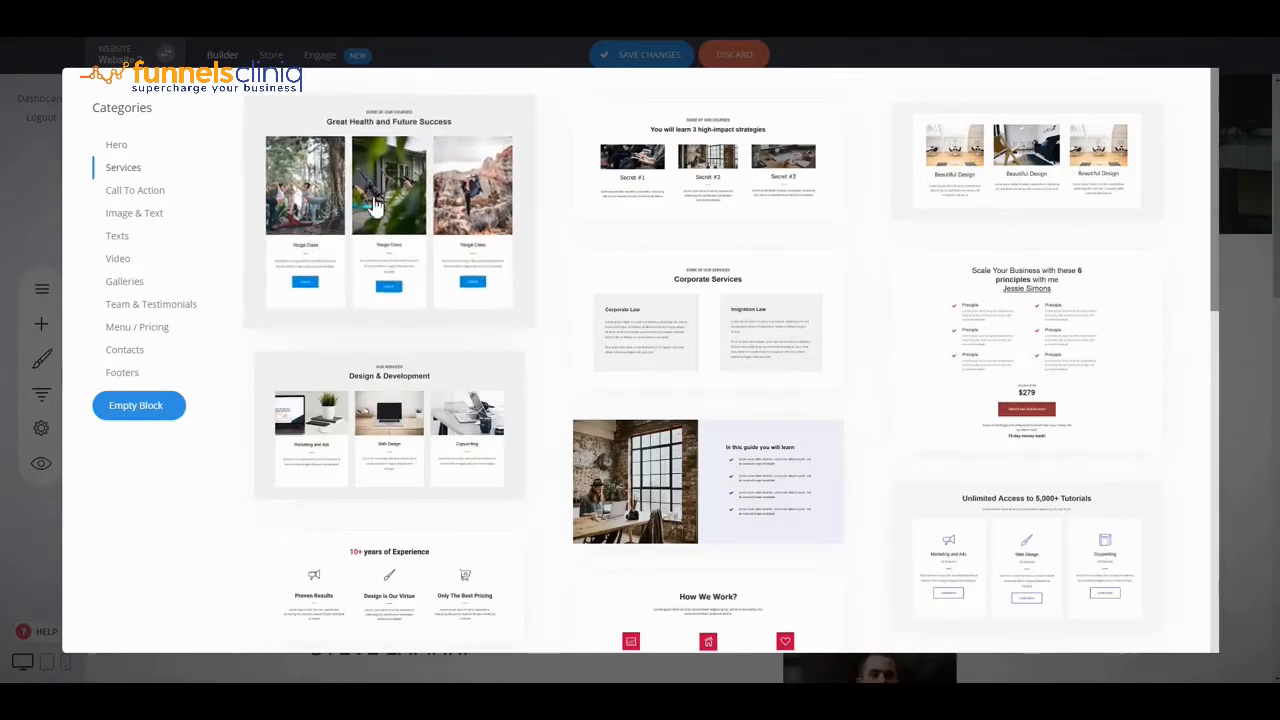
{"action": "left_click", "coordinate": [455, 232]}
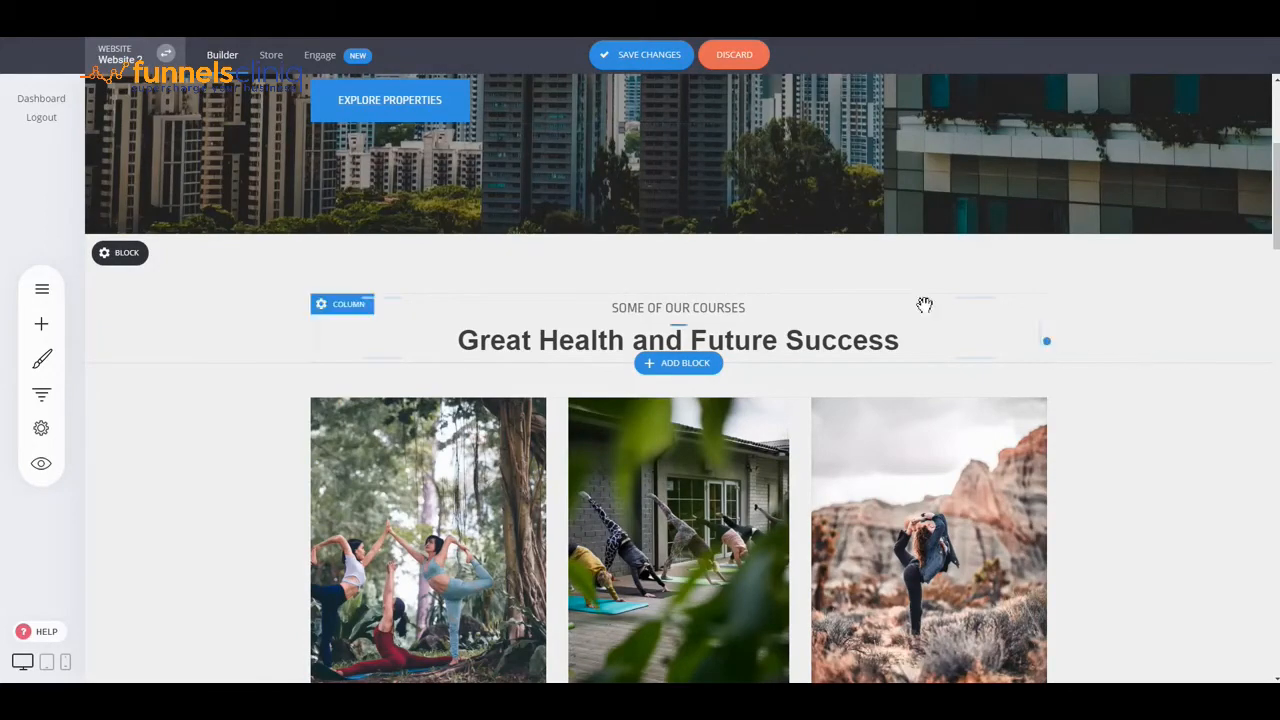
- Delete the Sign Up button widgets from all three Youga Class cards
{"action": "scroll", "coordinate": [805, 292], "scroll_direction": "up", "scroll_amount": 2}
{"action": "scroll", "coordinate": [805, 300], "scroll_direction": "down", "scroll_amount": 3}
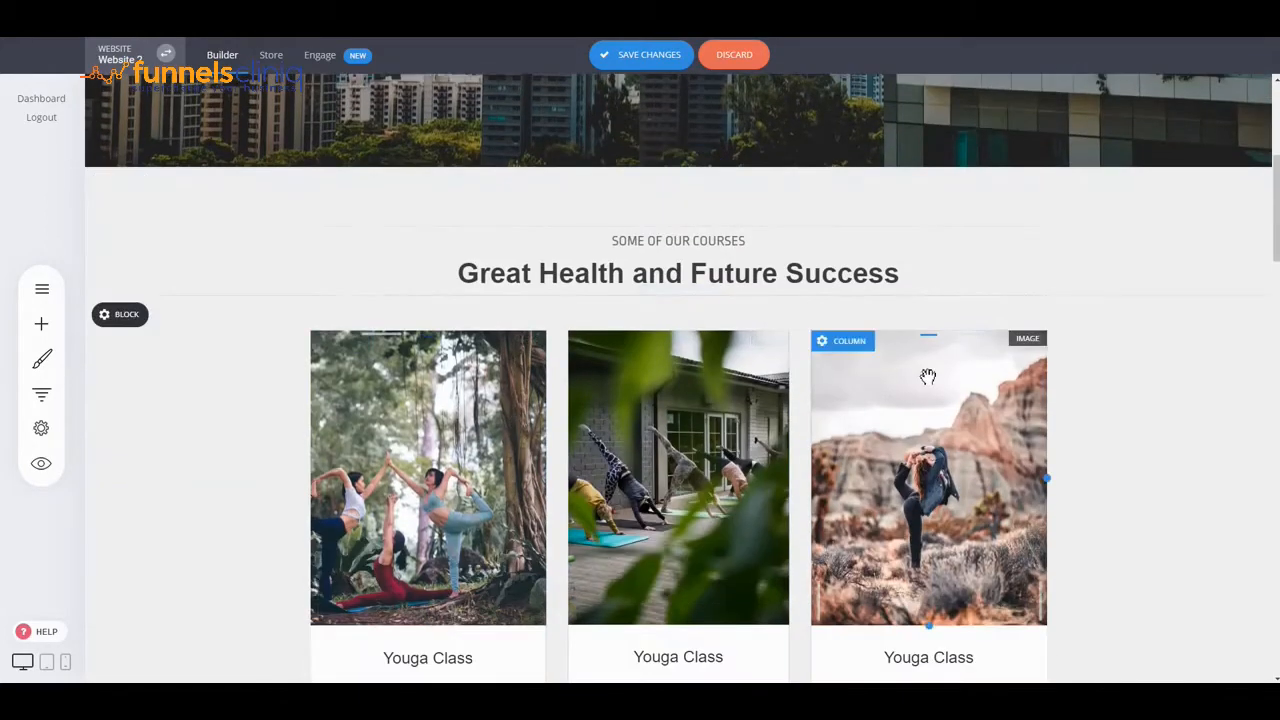
{"action": "scroll", "coordinate": [650, 350], "scroll_direction": "down", "scroll_amount": 1}
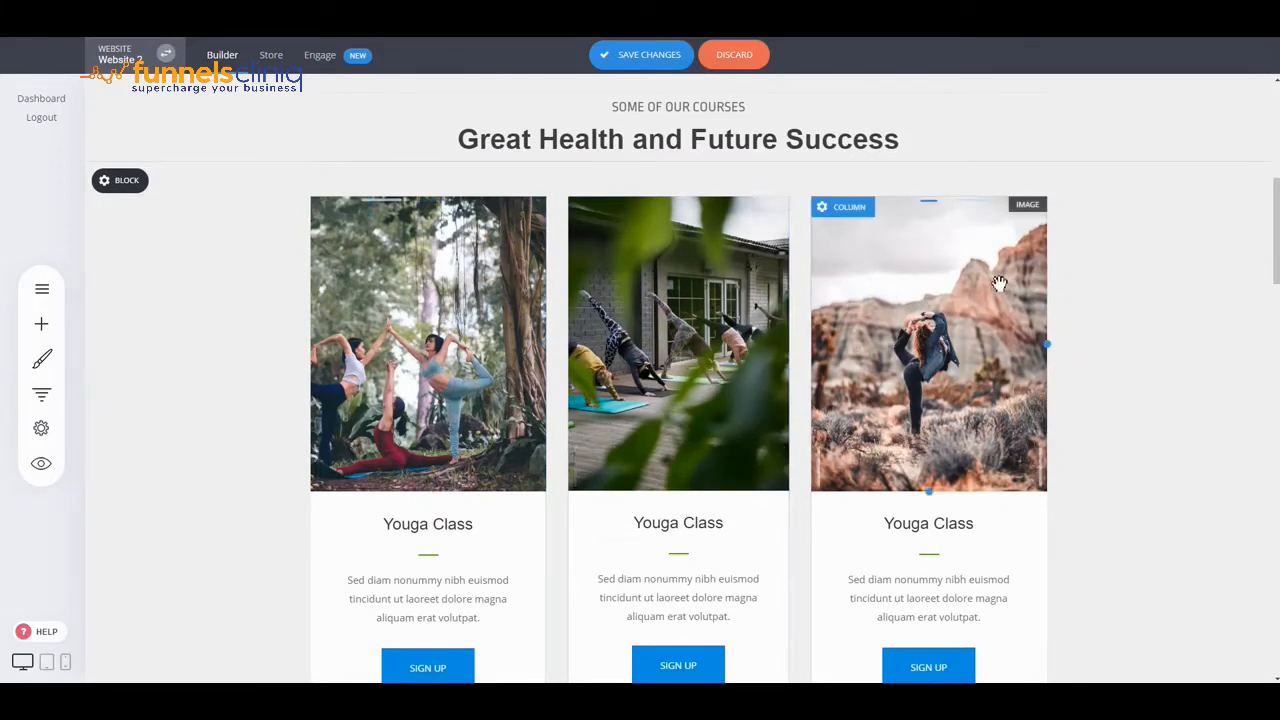
{"action": "scroll", "coordinate": [1000, 285], "scroll_direction": "down", "scroll_amount": 1}
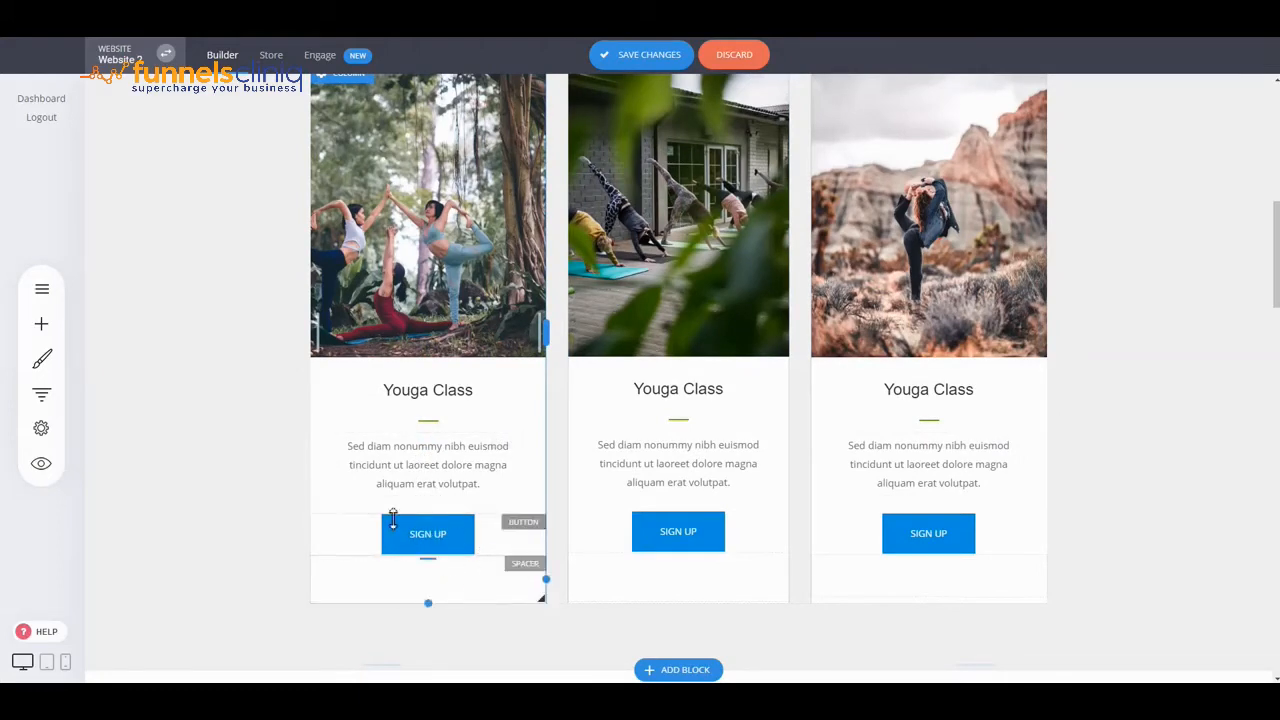
{"action": "left_click", "coordinate": [447, 538]}
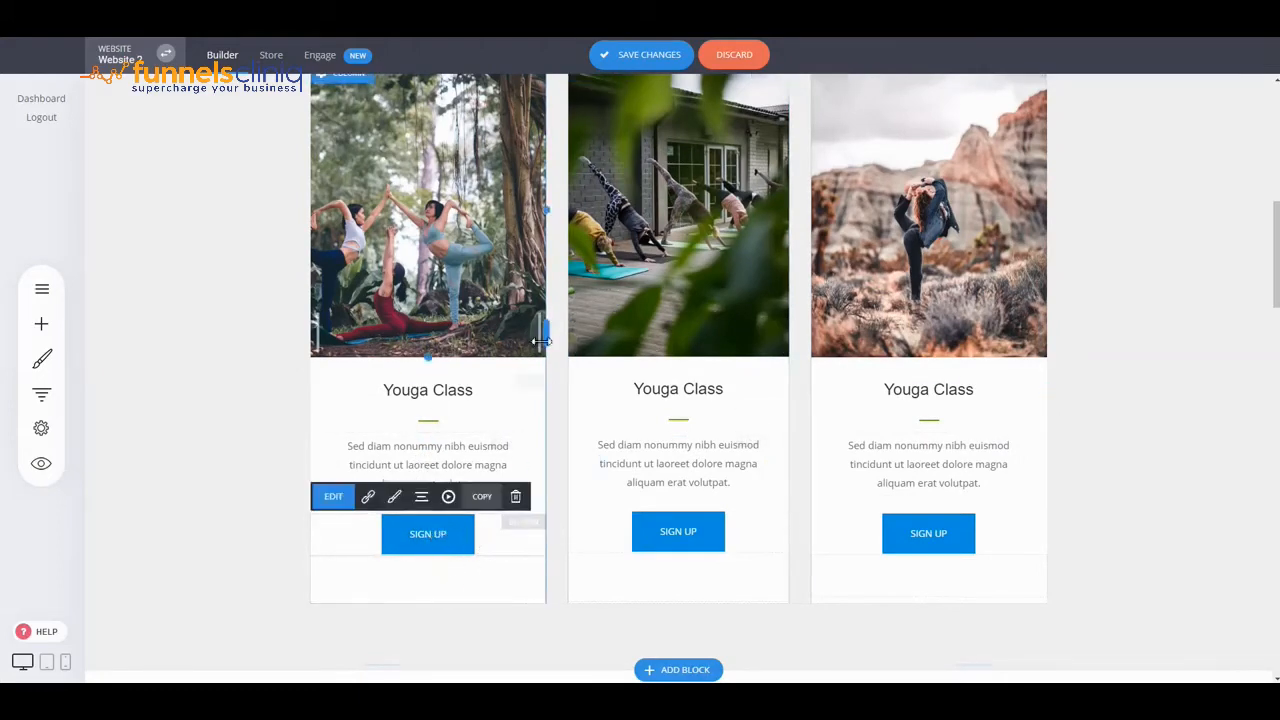
{"action": "left_click", "coordinate": [516, 496]}
{"action": "left_click", "coordinate": [680, 345]}
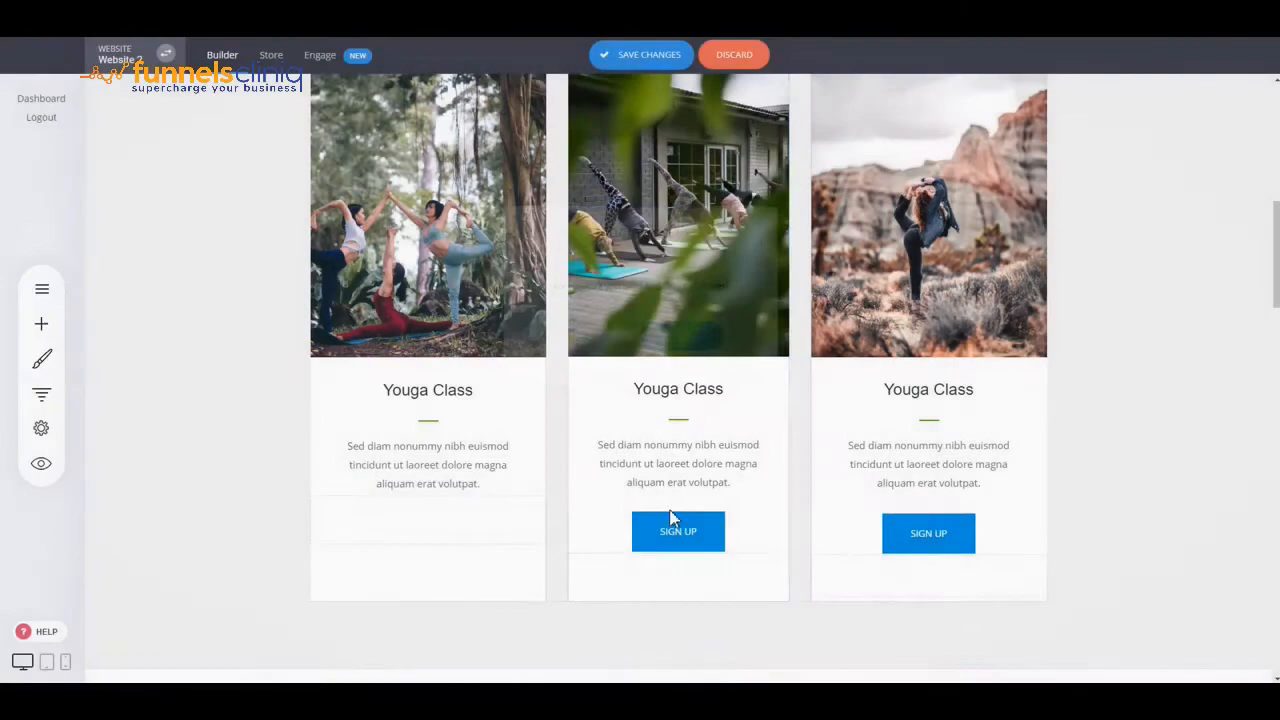
{"action": "left_click", "coordinate": [676, 528]}
{"action": "left_click", "coordinate": [773, 494]}
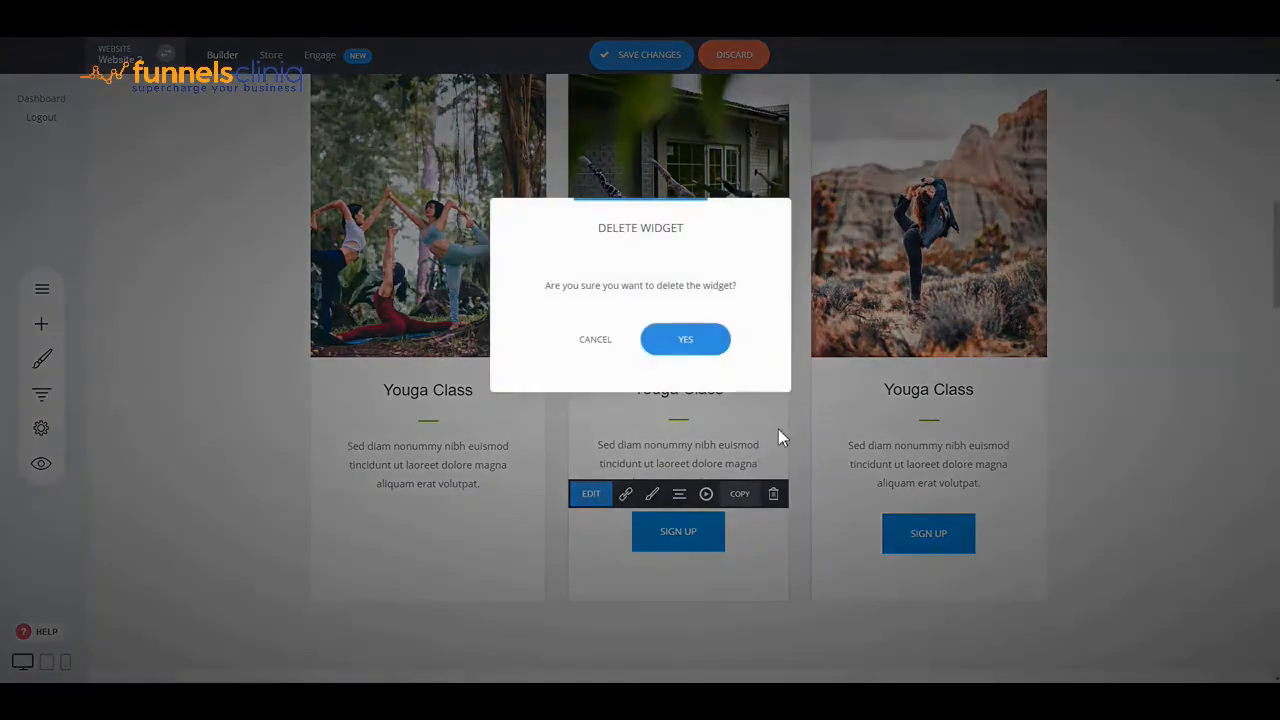
{"action": "left_click", "coordinate": [716, 346]}
{"action": "left_click", "coordinate": [943, 534]}
{"action": "left_click", "coordinate": [1016, 496]}
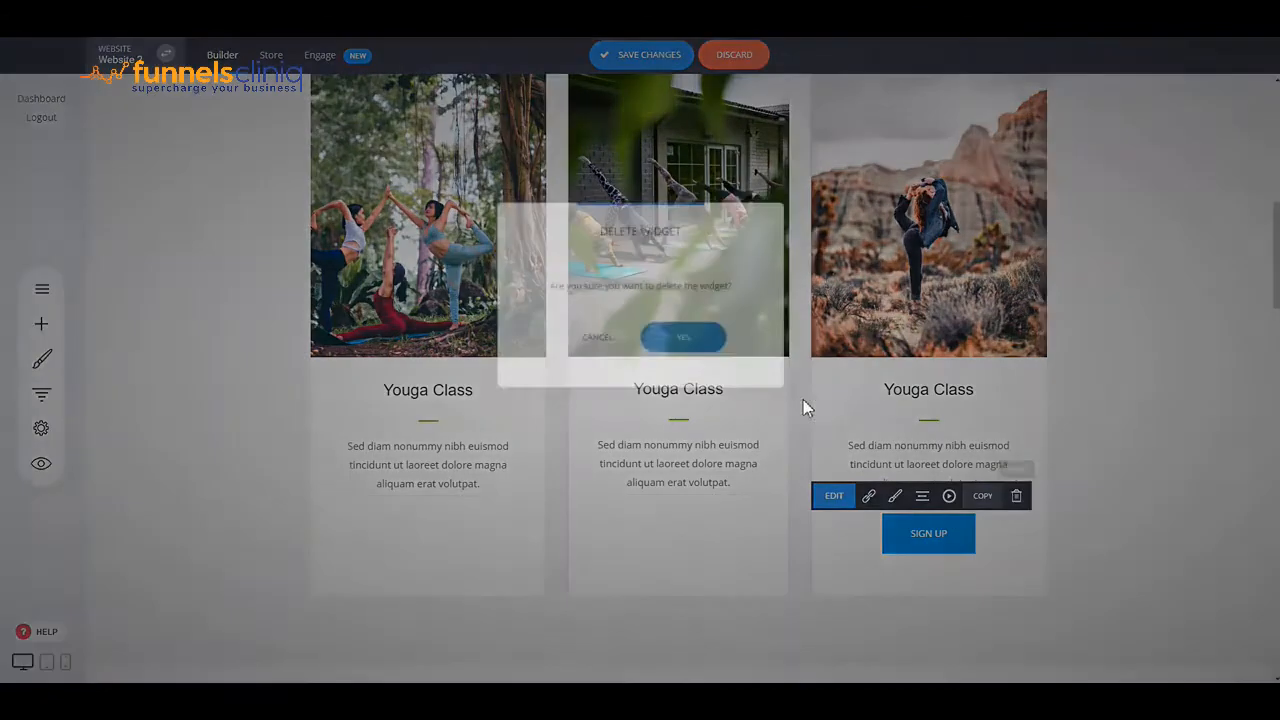
{"action": "left_click", "coordinate": [708, 350]}
- Shorten the three Youga Class pictures by roughly a quarter of their height, keeping them about equally tall
{"action": "scroll", "coordinate": [502, 590], "scroll_direction": "up", "scroll_amount": 2}
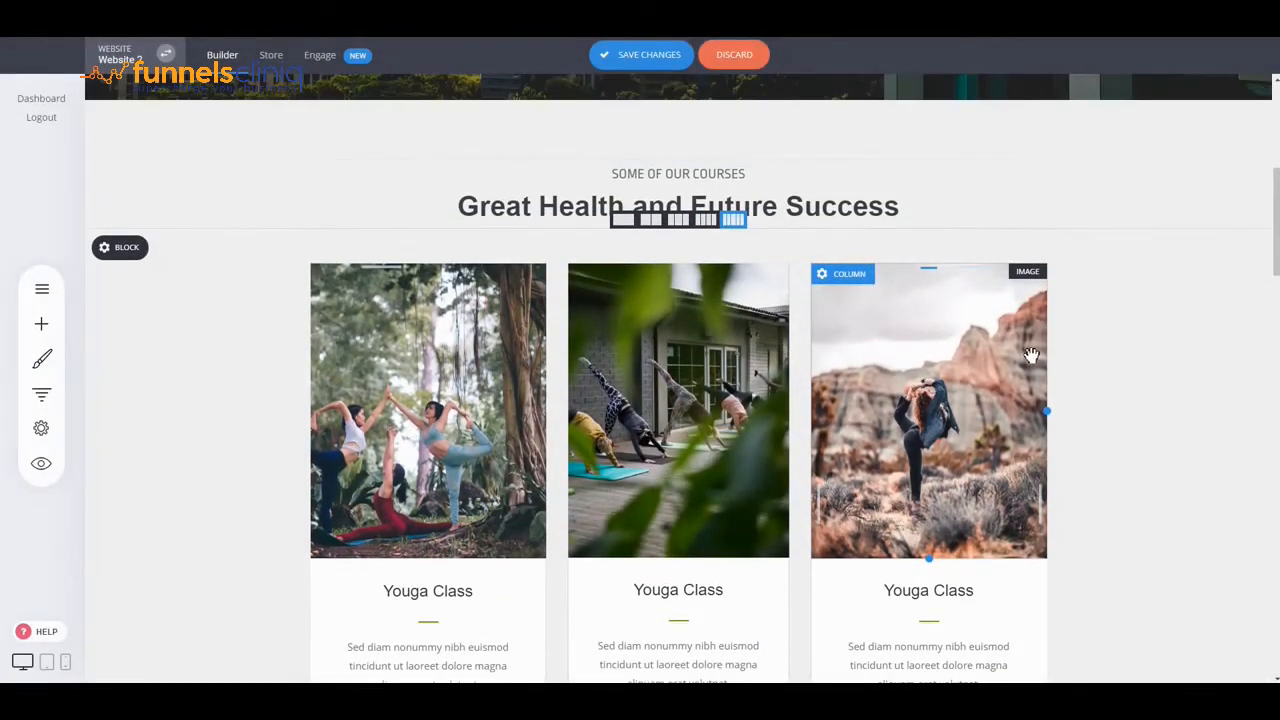
{"action": "left_click_drag", "start_coordinate": [480, 557], "coordinate": [484, 475]}
{"action": "left_click_drag", "start_coordinate": [669, 555], "coordinate": [668, 477]}
{"action": "left_click_drag", "start_coordinate": [928, 555], "coordinate": [928, 477]}
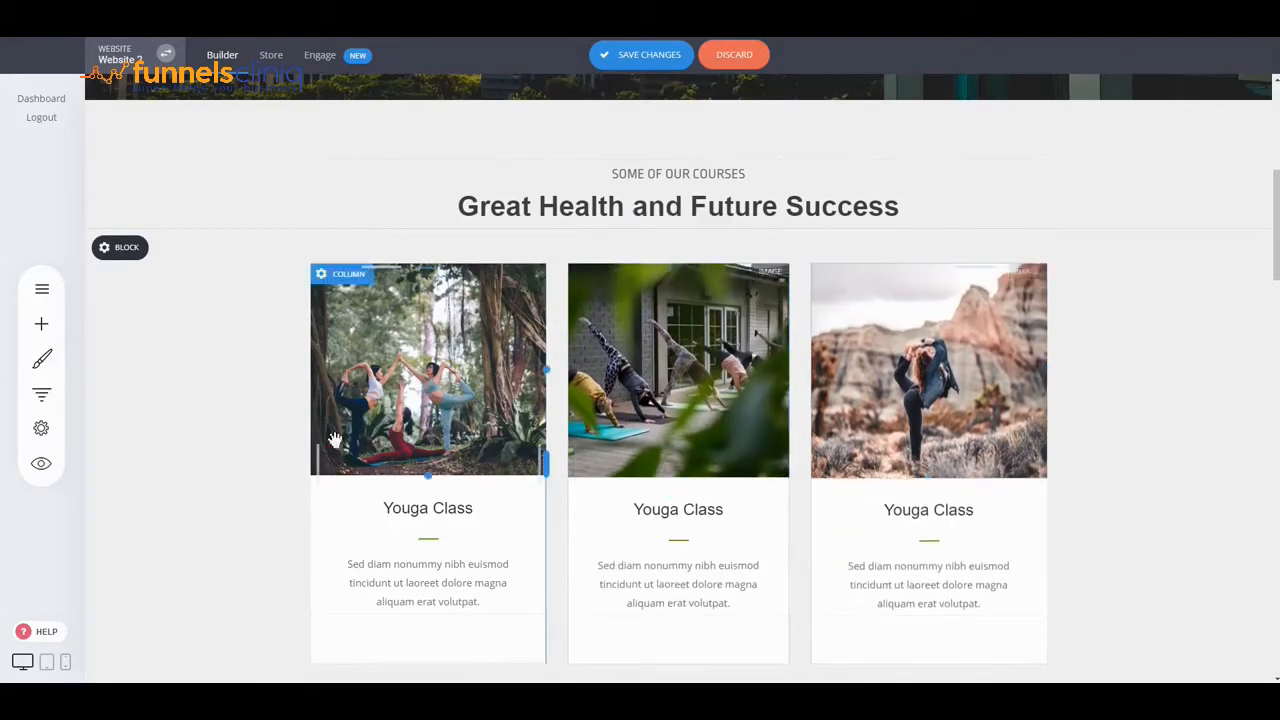
- Check the image settings of the first Youga Class picture and give it a Fade In From Right animation
{"action": "double_click", "coordinate": [456, 342]}
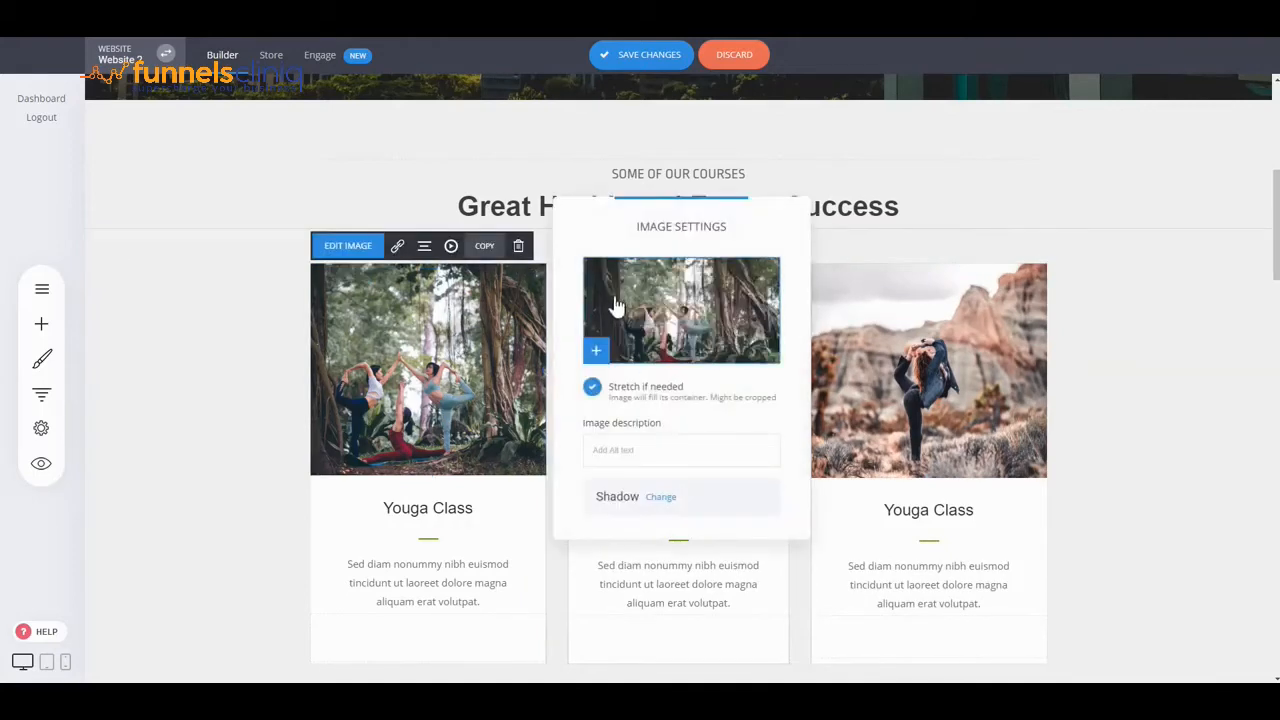
{"action": "left_click", "coordinate": [1094, 309]}
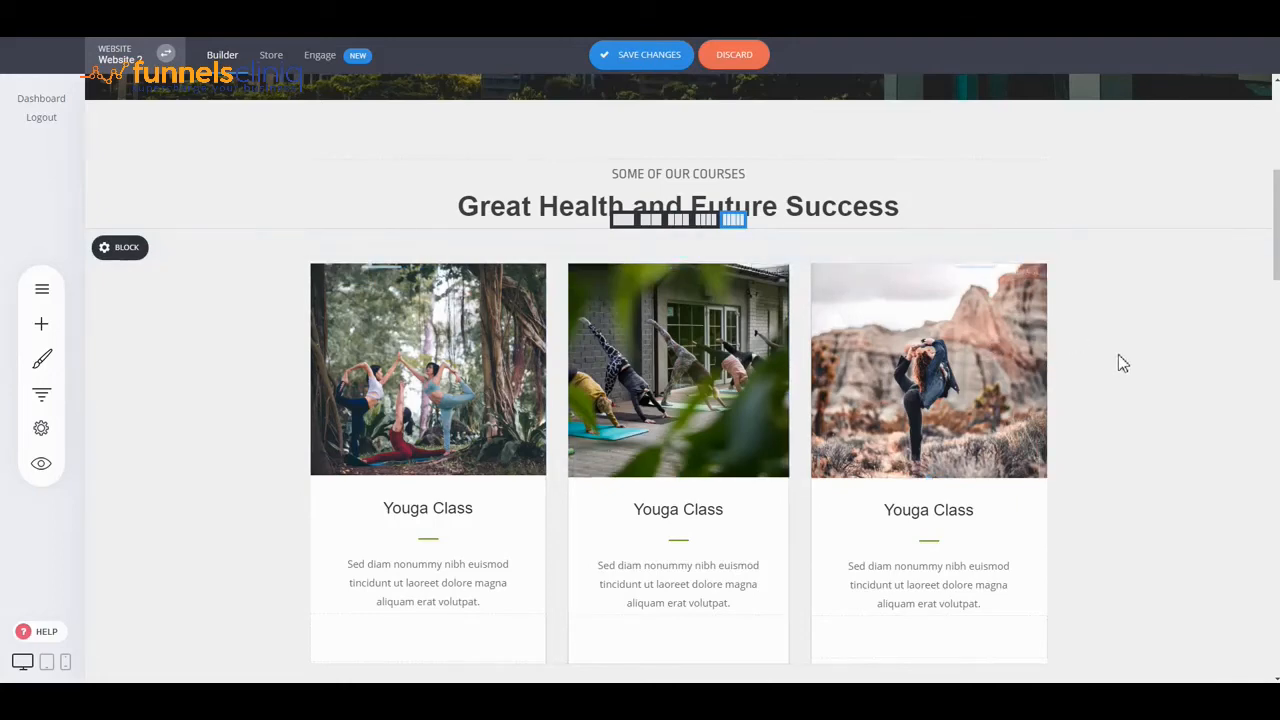
{"action": "mouse_move", "coordinate": [462, 350]}
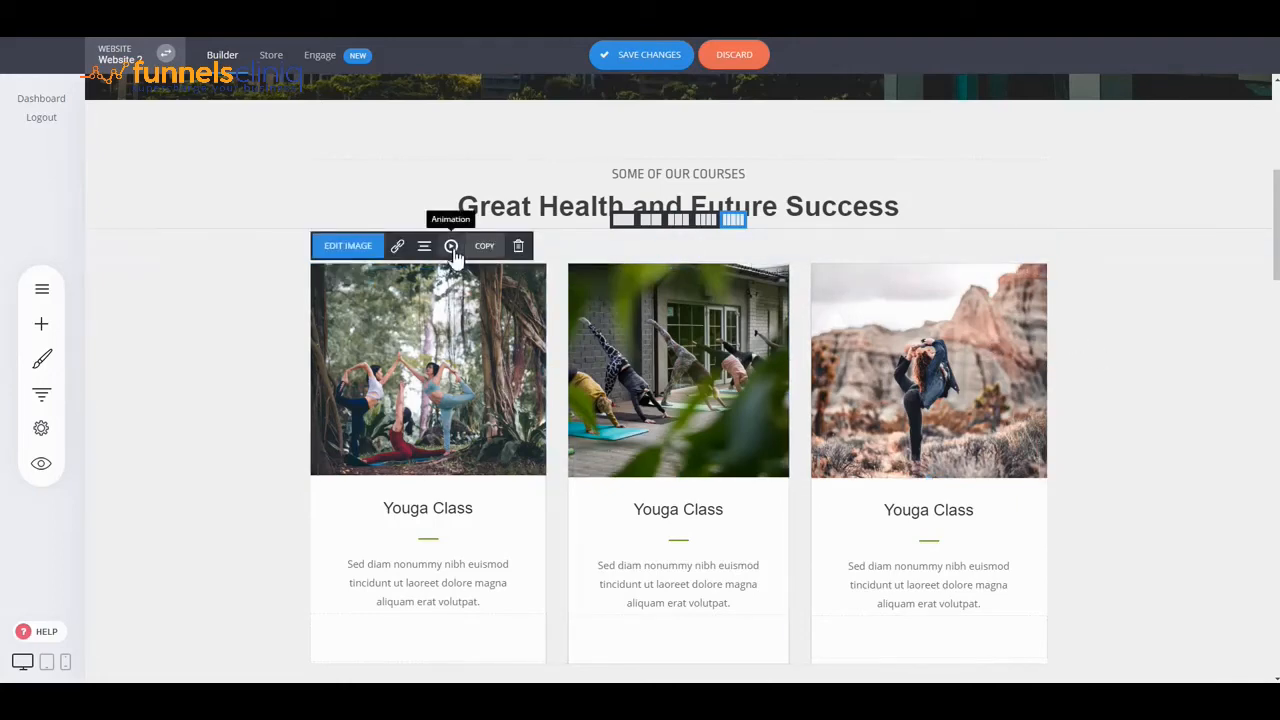
{"action": "left_click", "coordinate": [451, 247]}
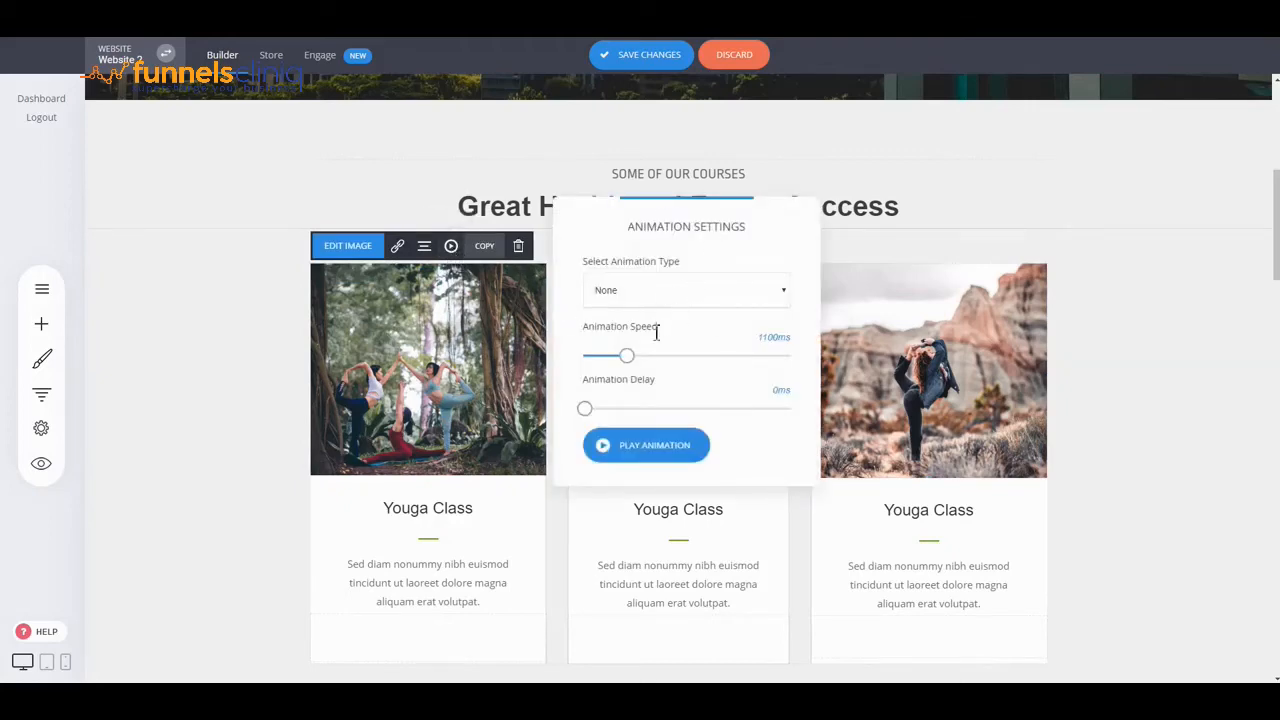
{"action": "left_click", "coordinate": [661, 293]}
{"action": "left_click", "coordinate": [705, 338]}
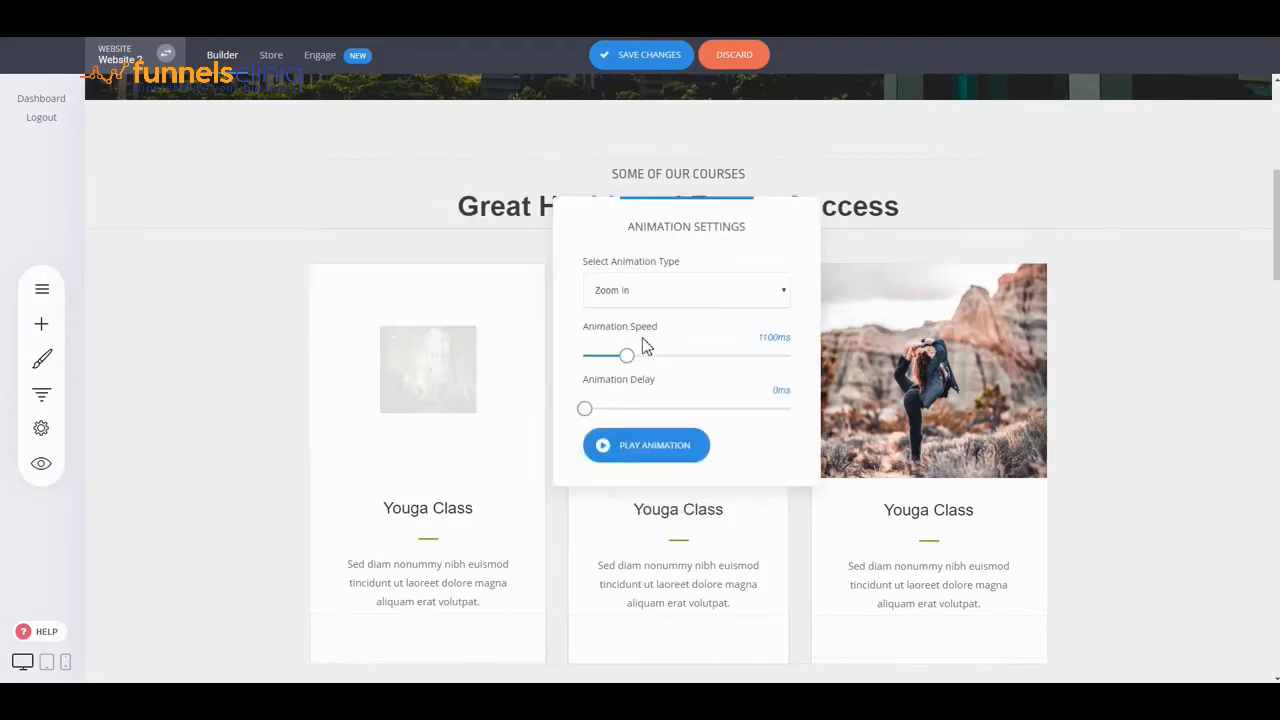
{"action": "left_click", "coordinate": [657, 292]}
{"action": "left_click", "coordinate": [658, 408]}
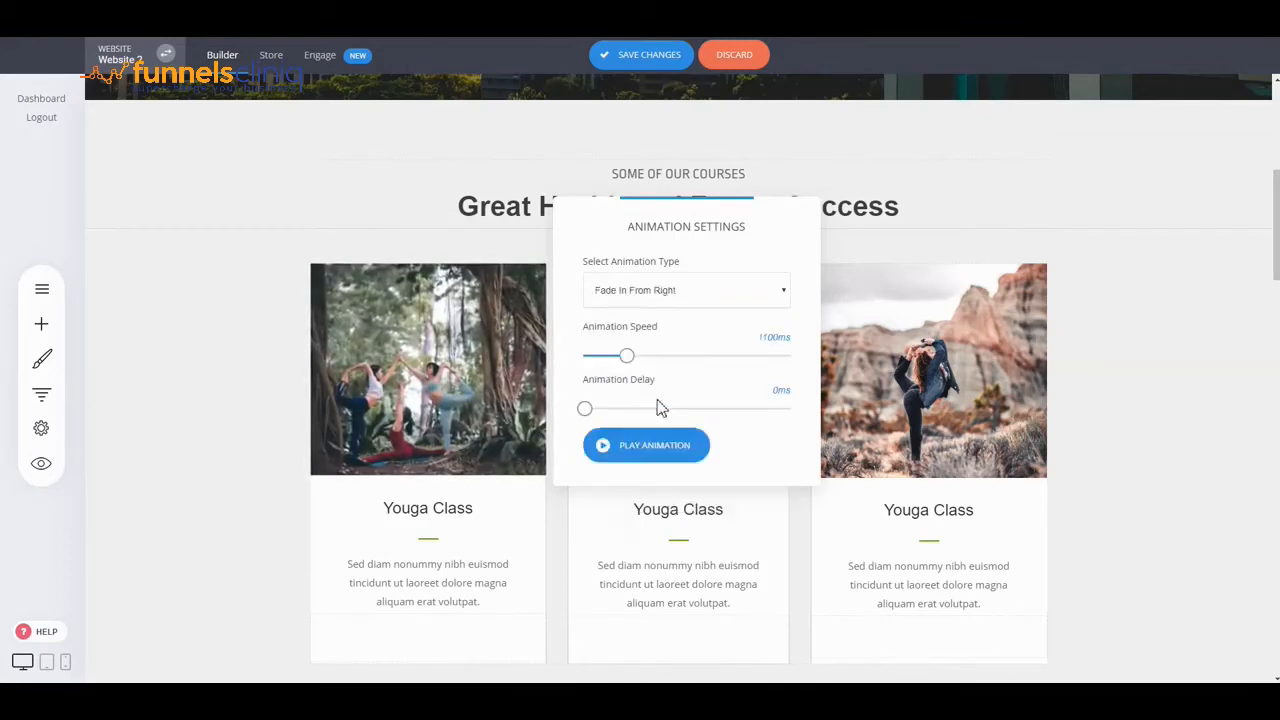
{"action": "left_click", "coordinate": [1059, 326]}
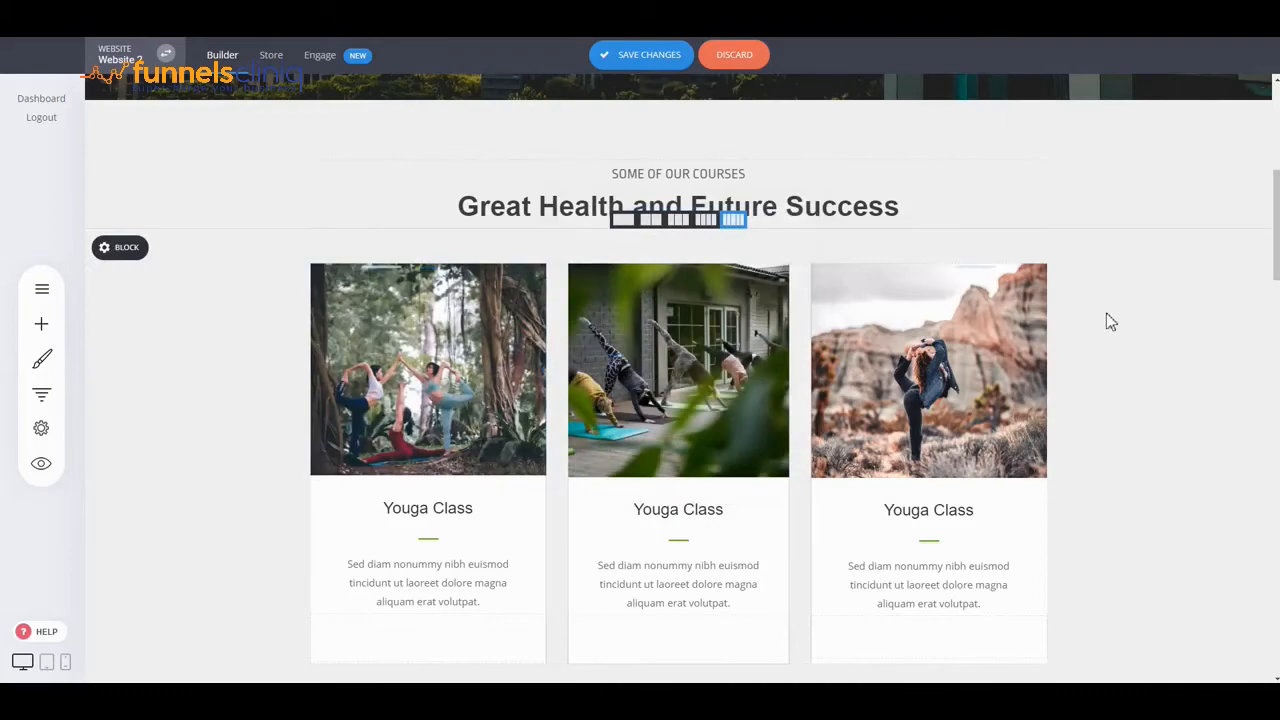
- Insert the "Do Things Differently" block from the Video category between the Youga Class cards and the Current Listings block
{"action": "scroll", "coordinate": [1106, 320], "scroll_direction": "down", "scroll_amount": 3}
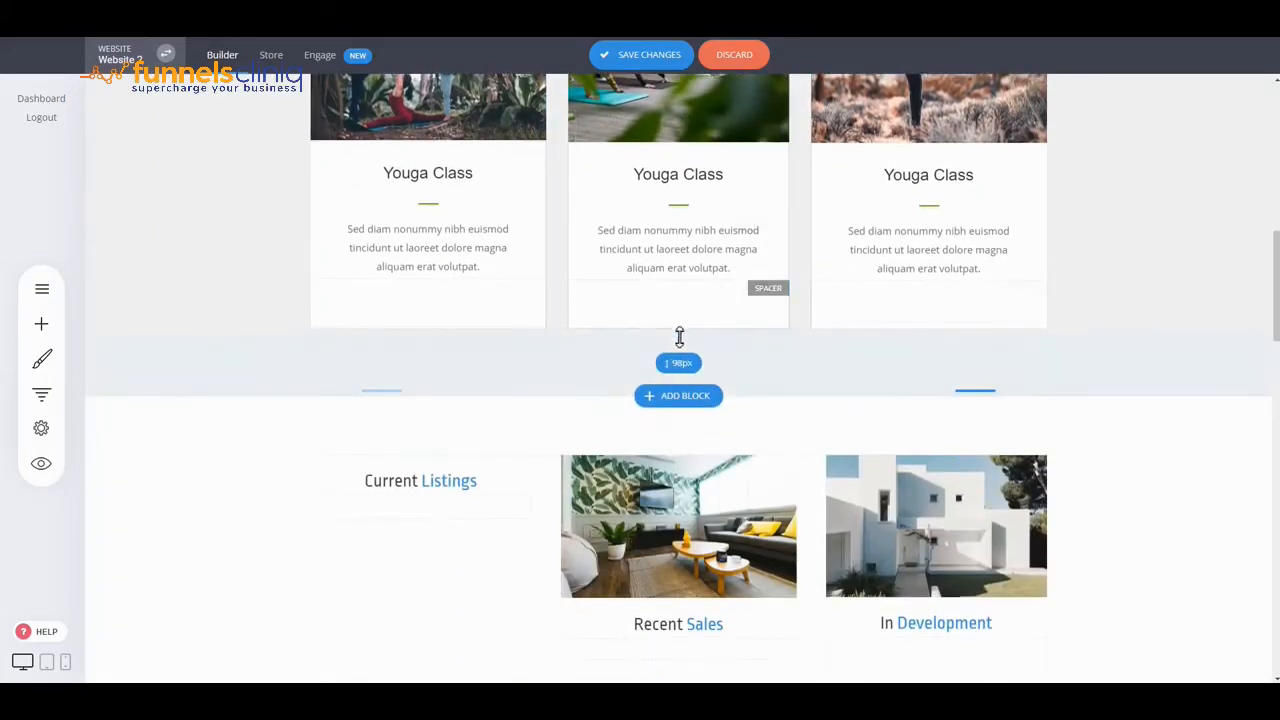
{"action": "left_click", "coordinate": [681, 398]}
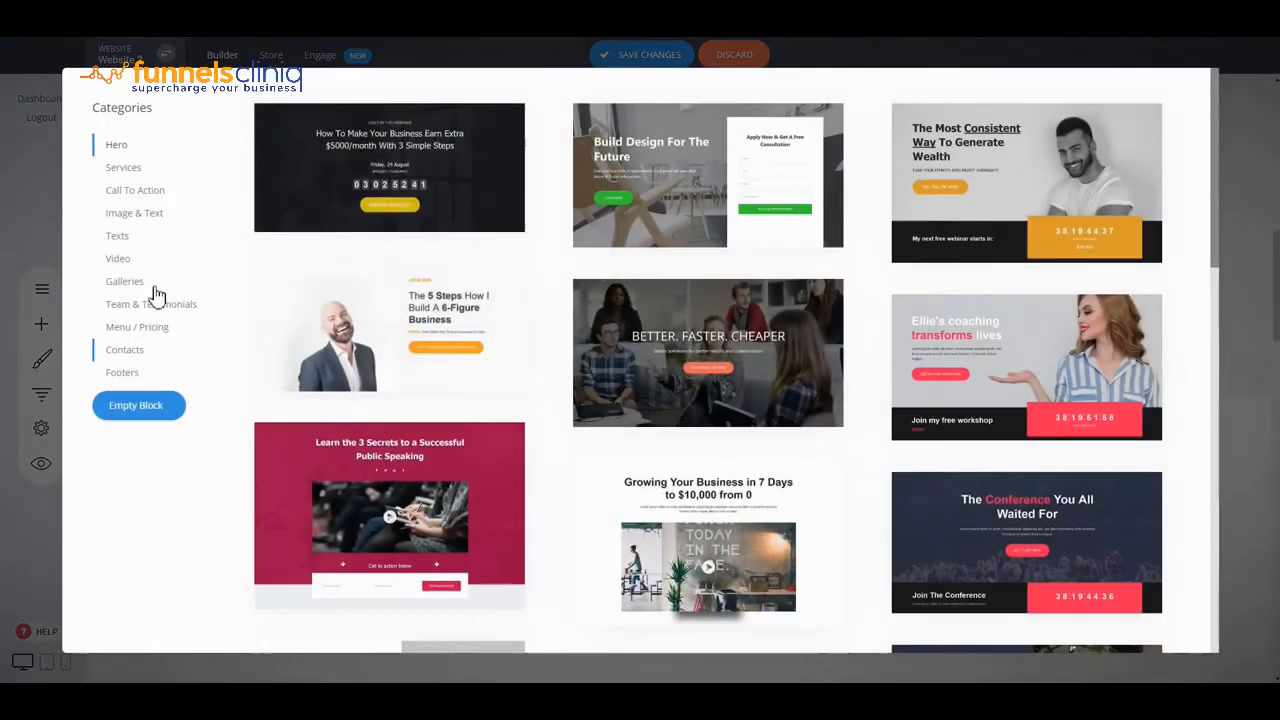
{"action": "left_click", "coordinate": [152, 220]}
{"action": "left_click", "coordinate": [128, 238]}
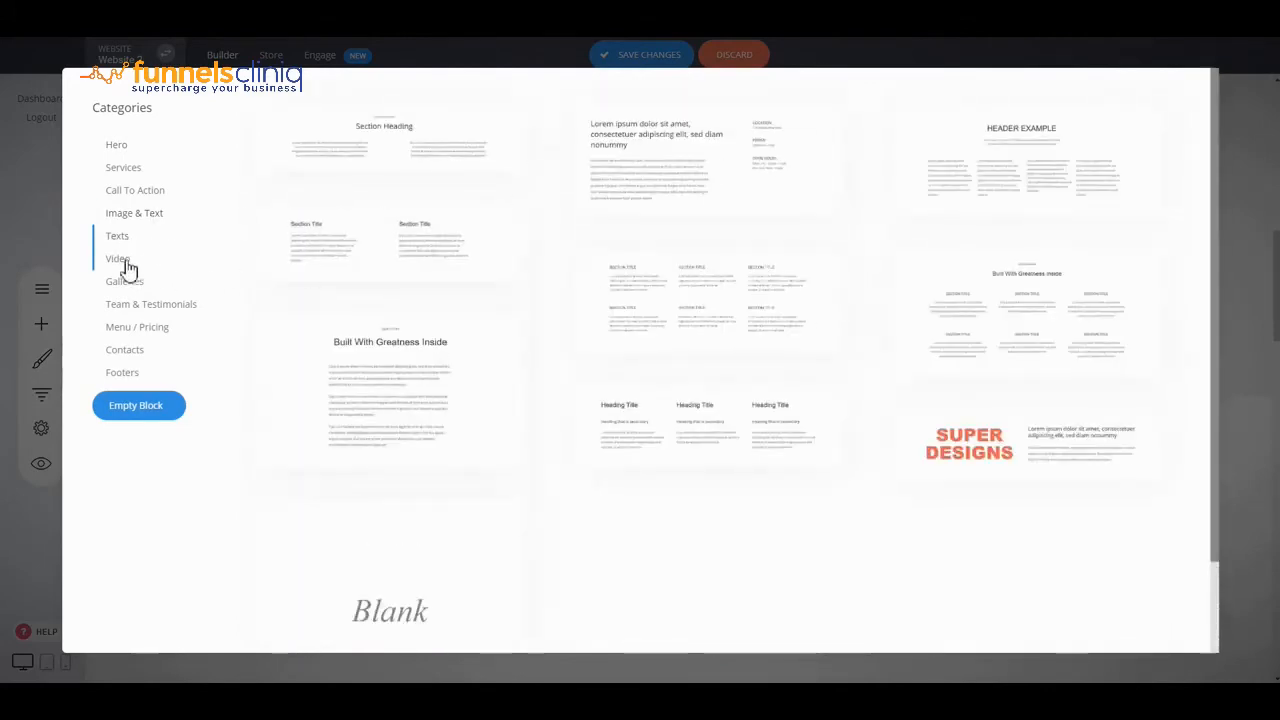
{"action": "left_click", "coordinate": [127, 262]}
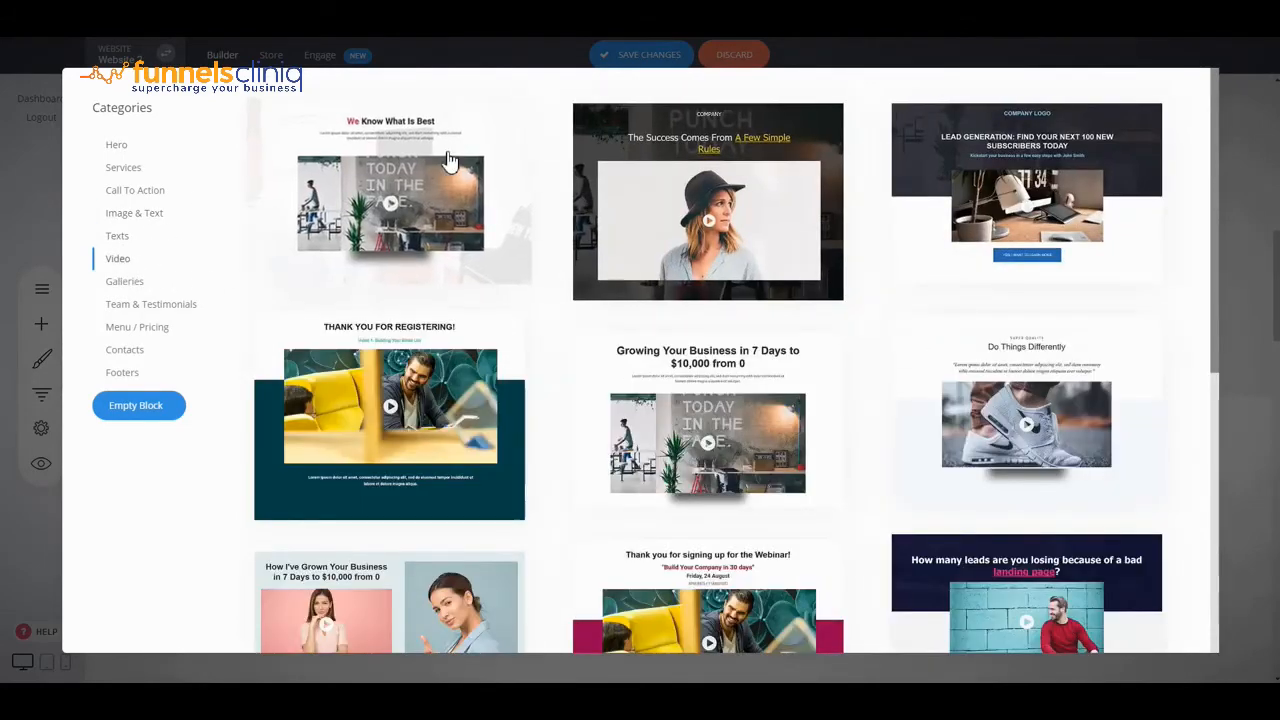
{"action": "left_click", "coordinate": [986, 409]}
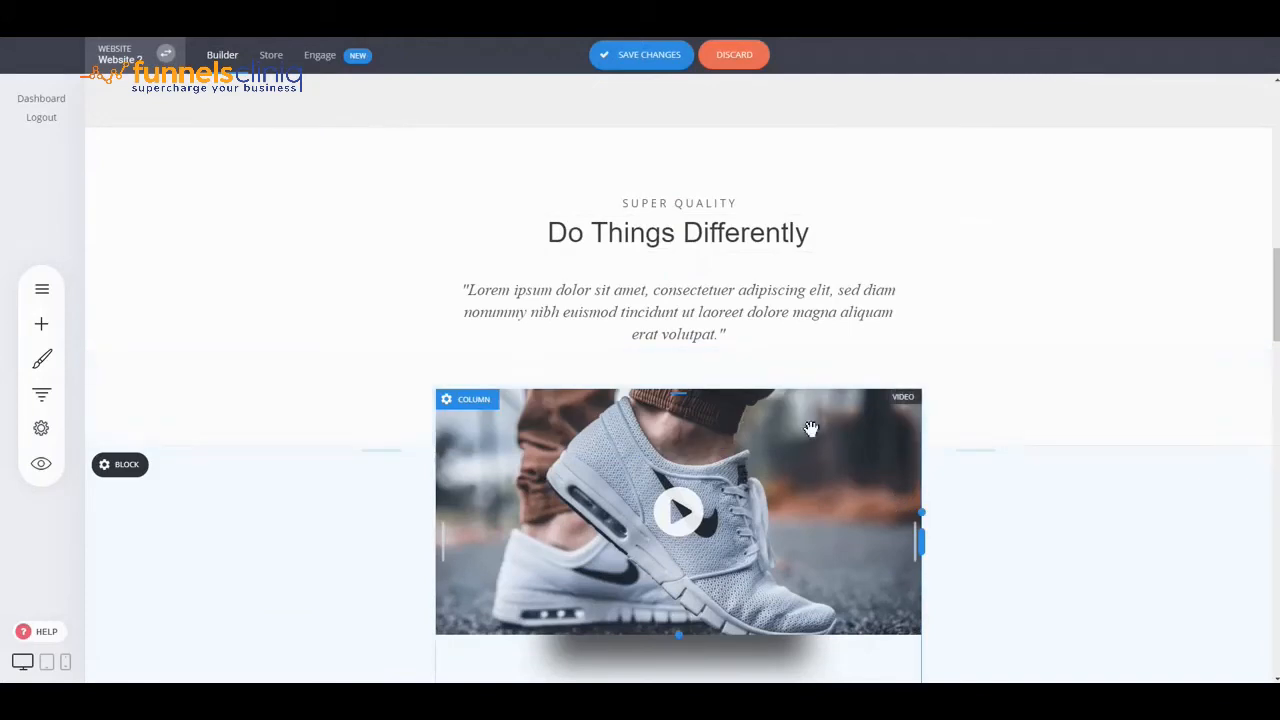
- Replace the "Do Things Differently" heading text with "My Heading" in the video block
{"action": "double_click", "coordinate": [745, 243]}
{"action": "type", "text": "My Heading"}
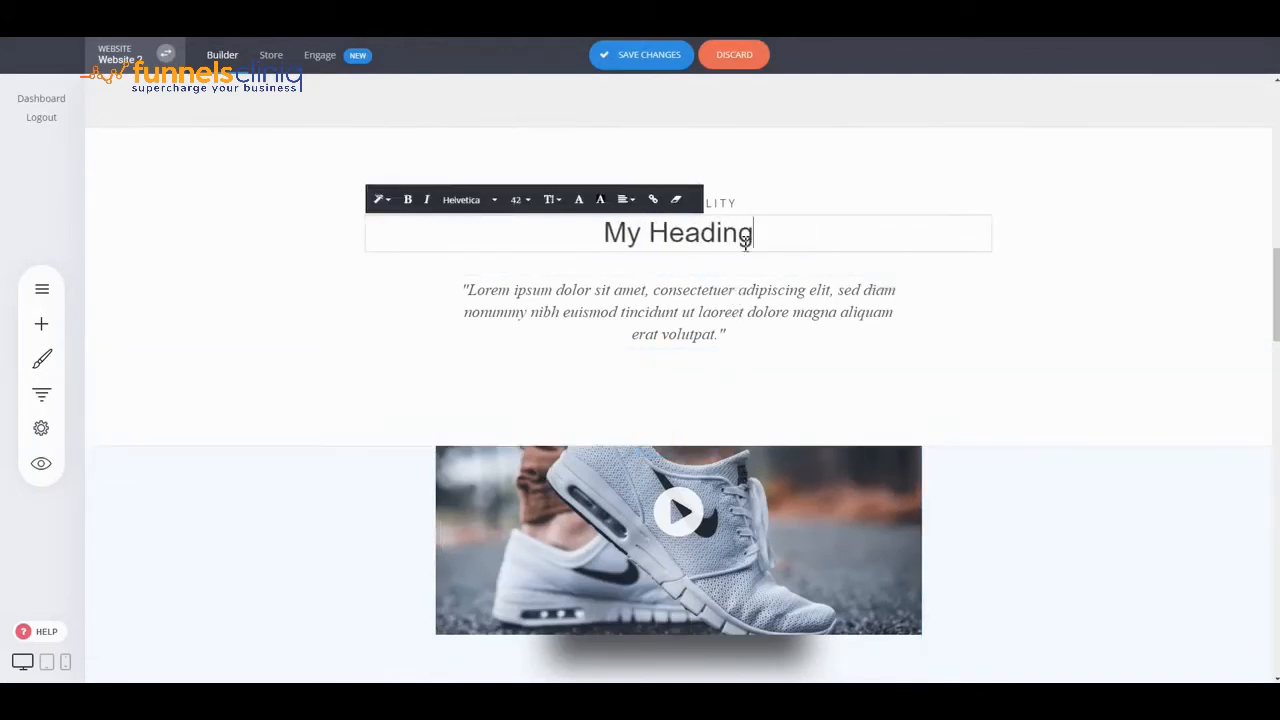
- Open the settings of the sneaker video, review its source URL and thumbnail options, and close them
{"action": "left_click", "coordinate": [770, 548]}
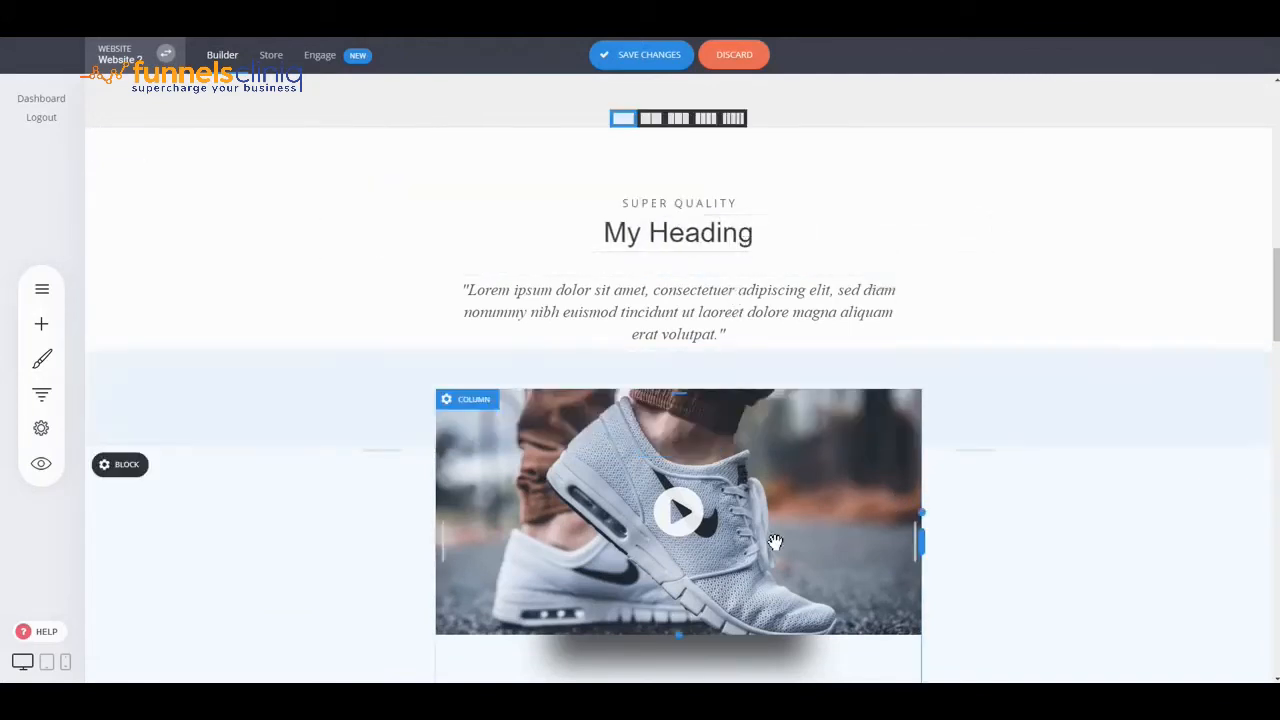
{"action": "double_click", "coordinate": [1033, 321]}
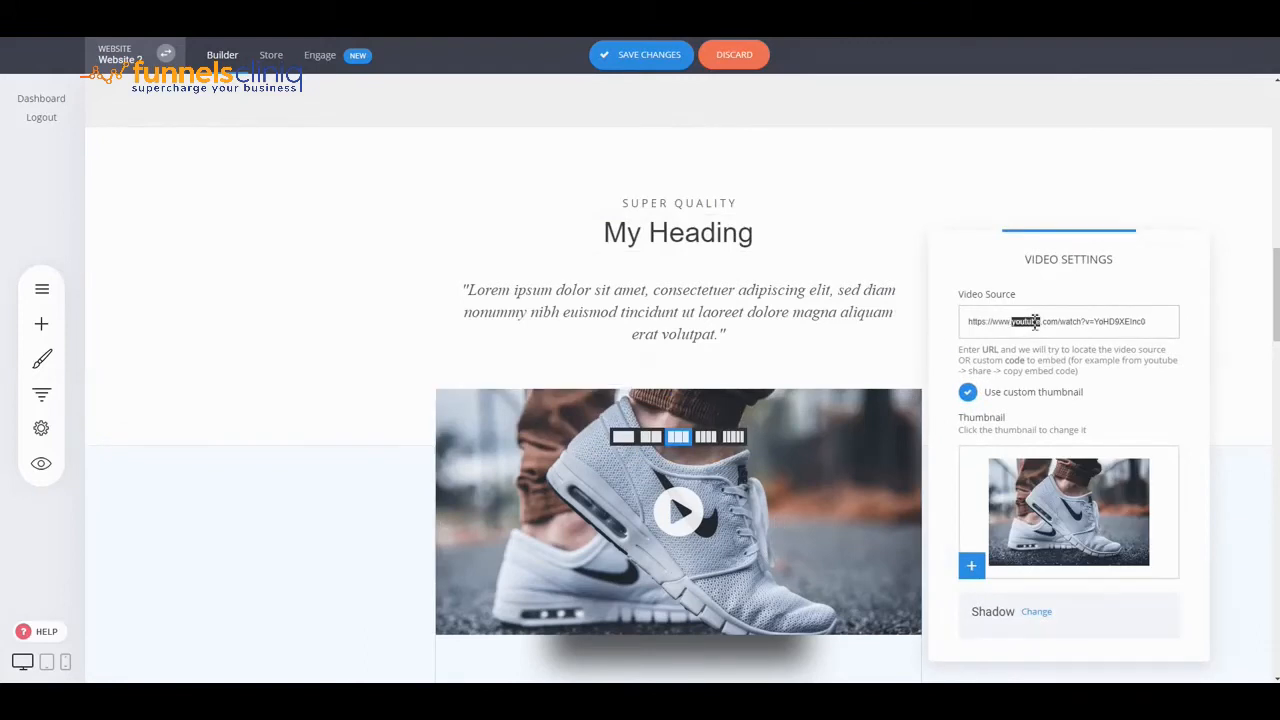
{"action": "left_click", "coordinate": [370, 280]}
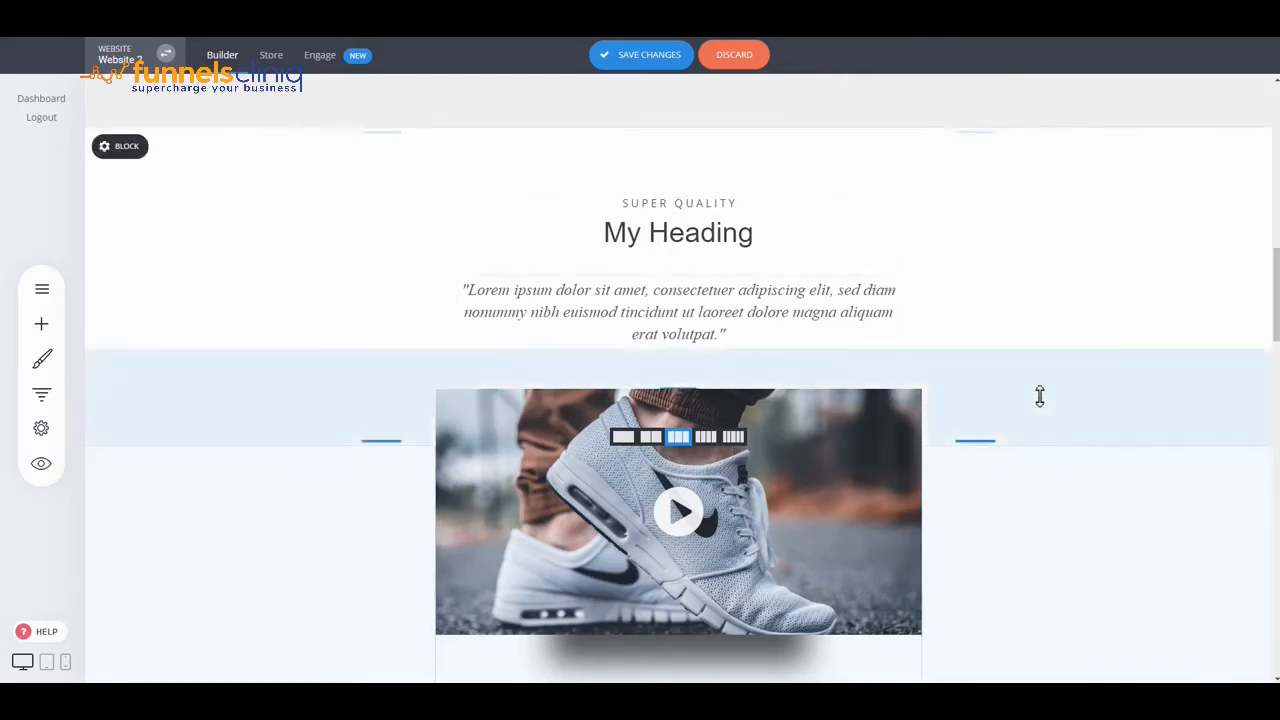
- Look over the edited page around the new video block and save the website changes
{"action": "scroll", "coordinate": [1045, 396], "scroll_direction": "down", "scroll_amount": 1}
{"action": "scroll", "coordinate": [1051, 398], "scroll_direction": "down", "scroll_amount": 3}
{"action": "scroll", "coordinate": [703, 137], "scroll_direction": "up", "scroll_amount": 4}
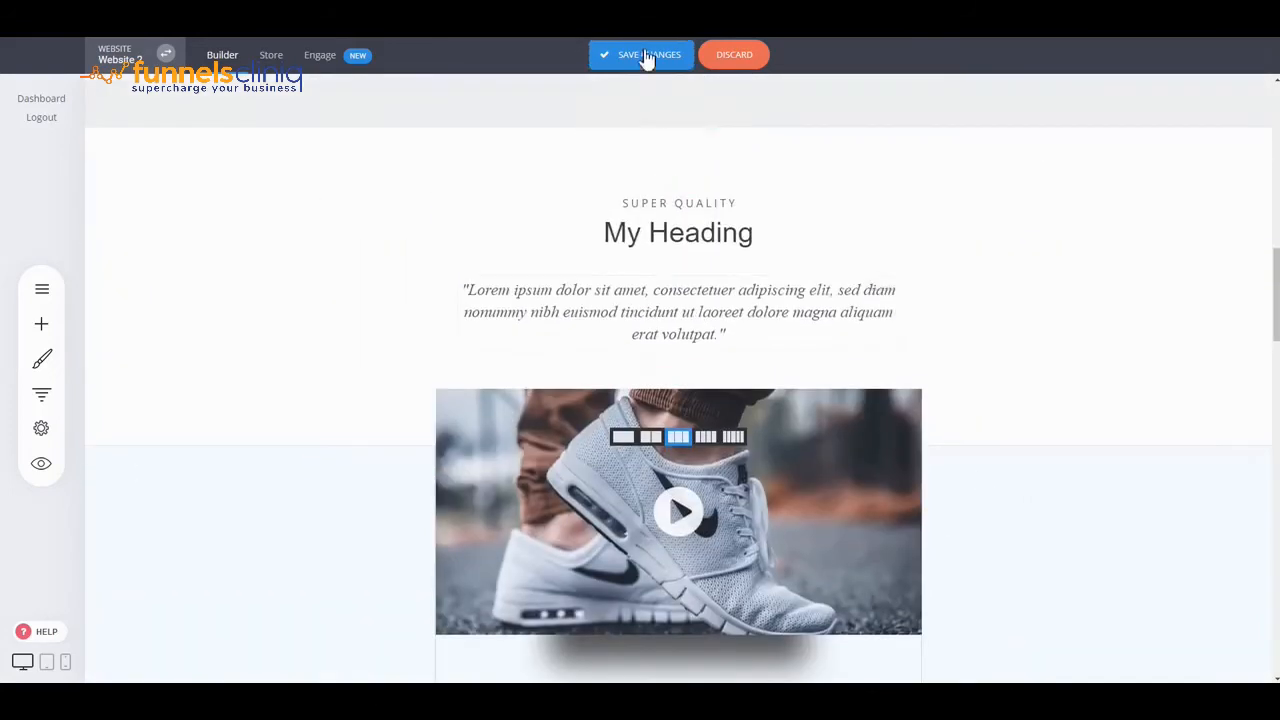
{"action": "left_click", "coordinate": [646, 55]}
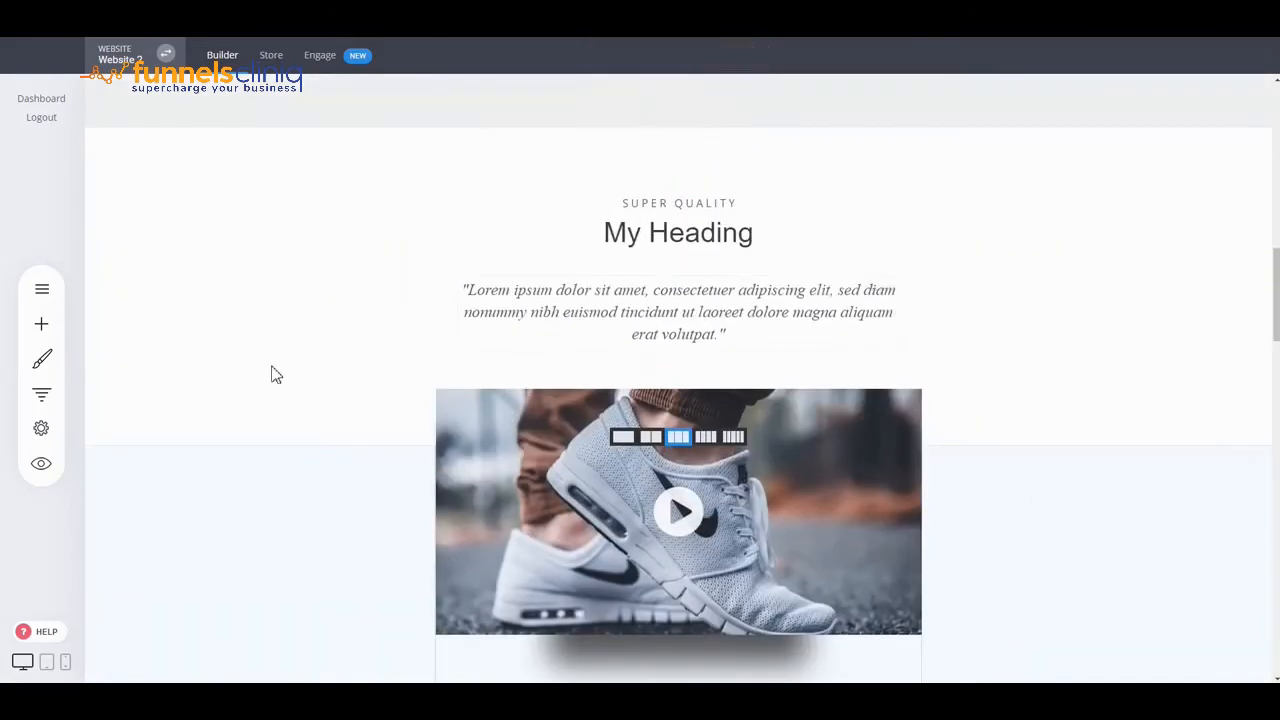
- Switch the page to the mobile layout and check it from the video block up to the site header
{"action": "left_click", "coordinate": [66, 664]}
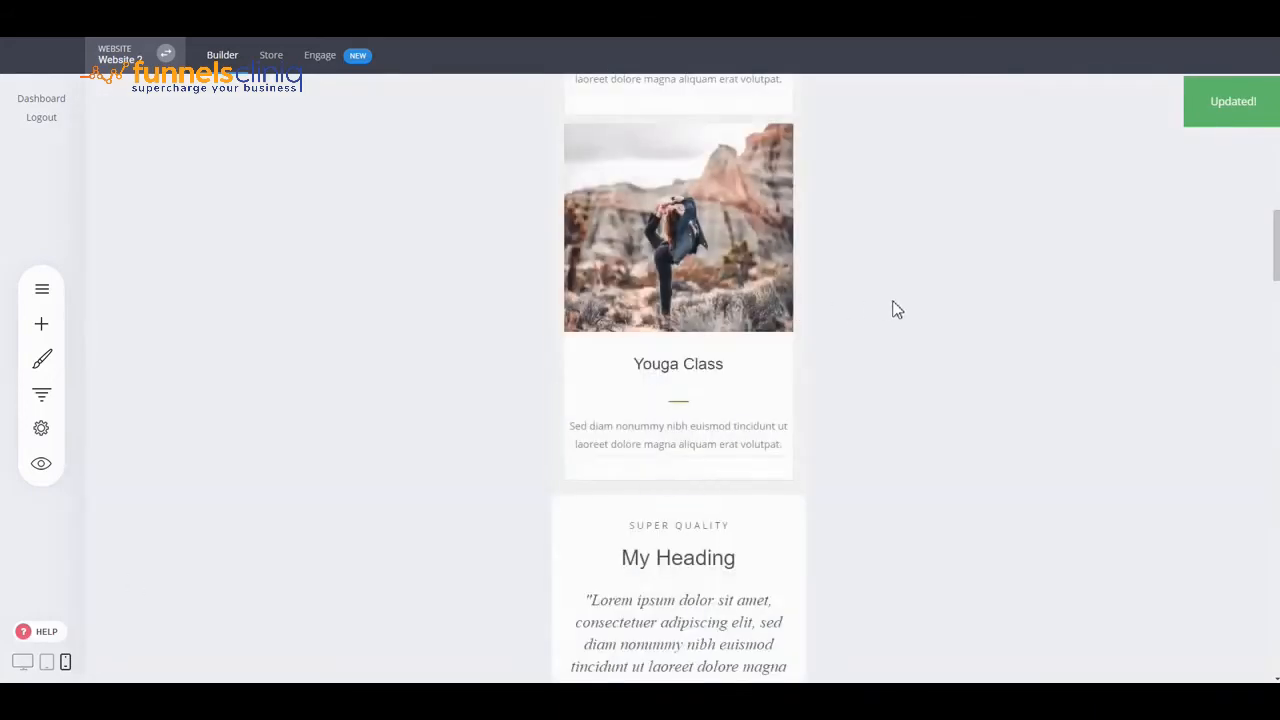
{"action": "scroll", "coordinate": [630, 400], "scroll_direction": "up", "scroll_amount": 3}
{"action": "scroll", "coordinate": [631, 400], "scroll_direction": "up", "scroll_amount": 10}
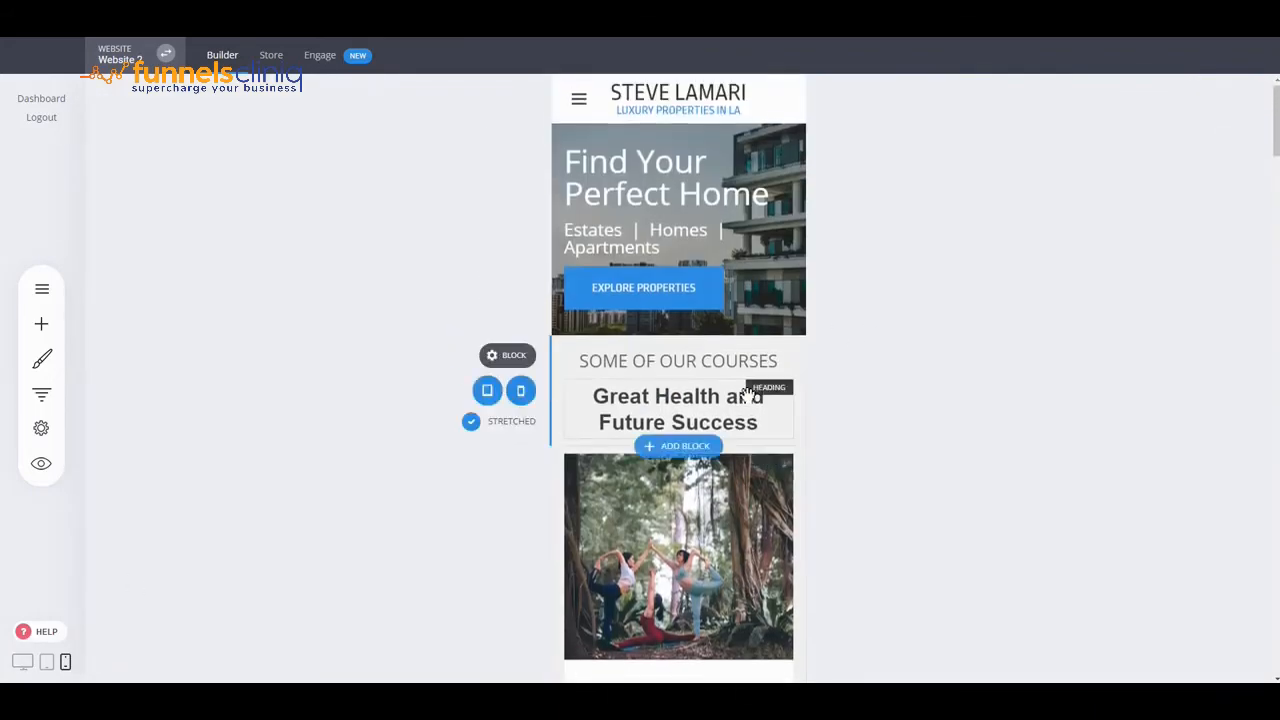
- Examine the mobile layout from the site header through the course cards and video block to the property listings and back
{"action": "scroll", "coordinate": [700, 172], "scroll_direction": "down", "scroll_amount": 10}
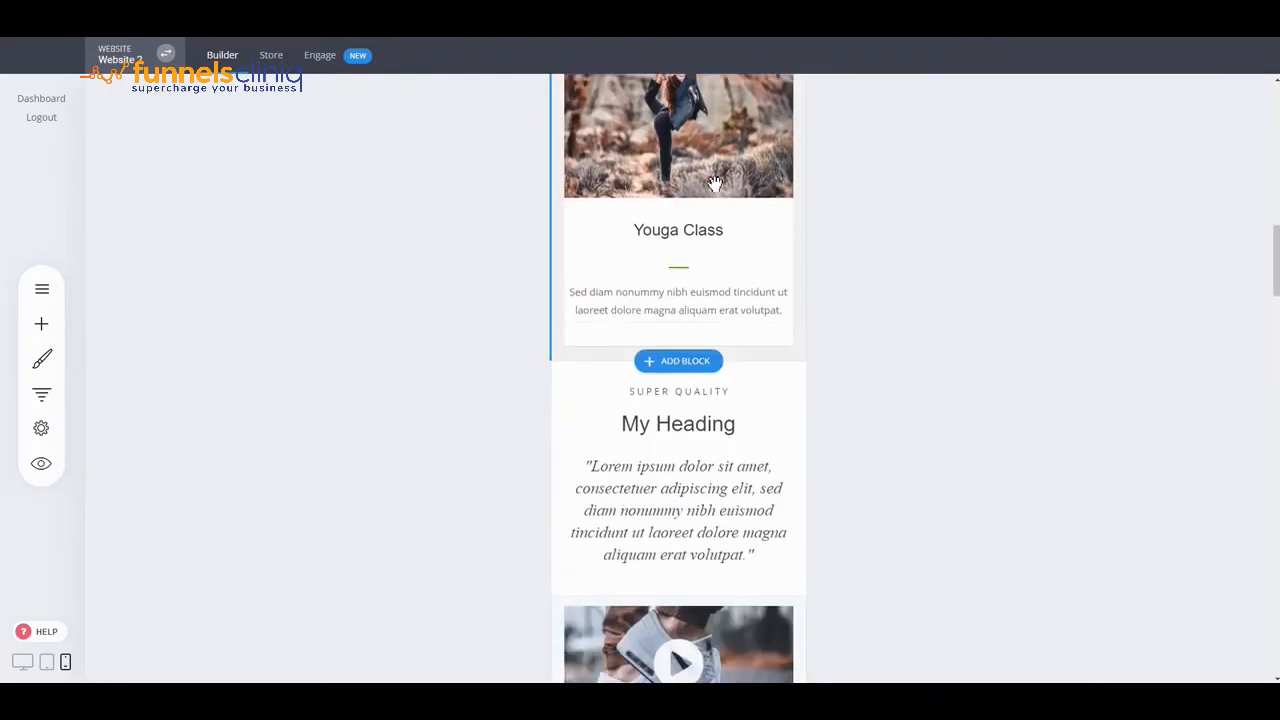
{"action": "scroll", "coordinate": [714, 180], "scroll_direction": "down", "scroll_amount": 4}
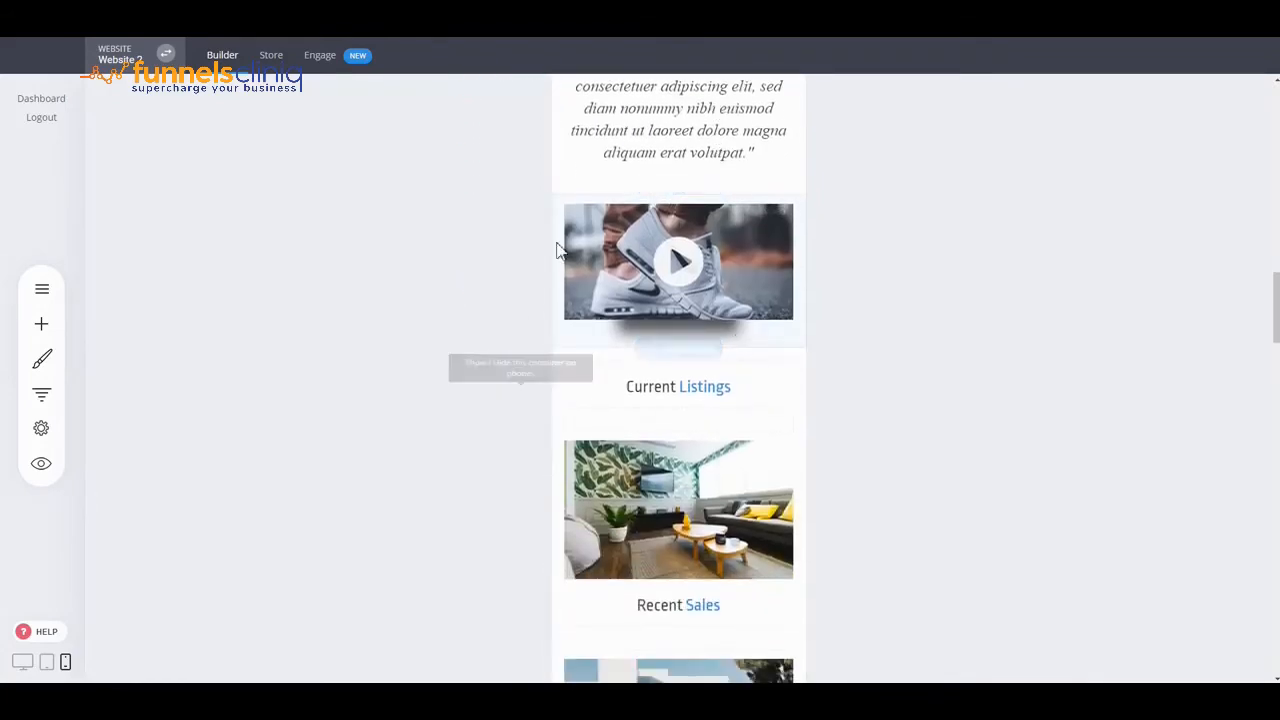
{"action": "scroll", "coordinate": [661, 465], "scroll_direction": "down", "scroll_amount": 2}
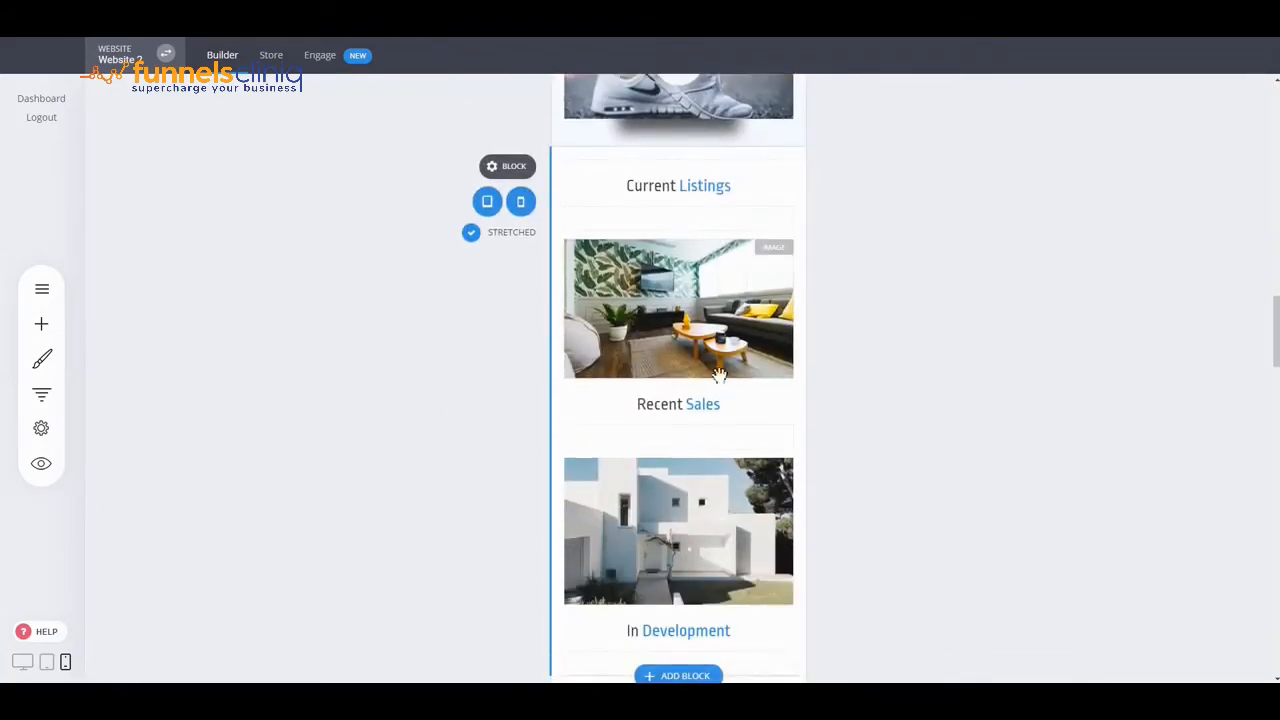
{"action": "scroll", "coordinate": [720, 391], "scroll_direction": "down", "scroll_amount": 3}
{"action": "scroll", "coordinate": [863, 357], "scroll_direction": "up", "scroll_amount": 3}
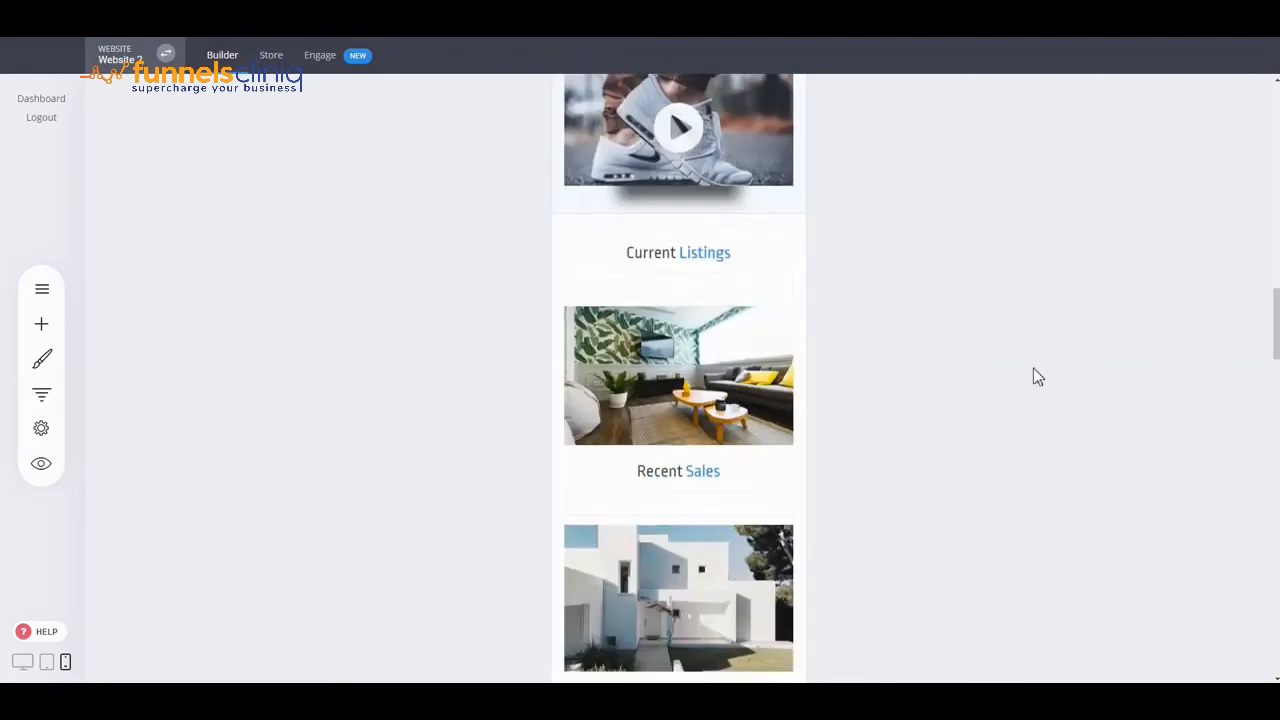
{"action": "scroll", "coordinate": [1032, 370], "scroll_direction": "up", "scroll_amount": 3}
{"action": "scroll", "coordinate": [957, 378], "scroll_direction": "up", "scroll_amount": 6}
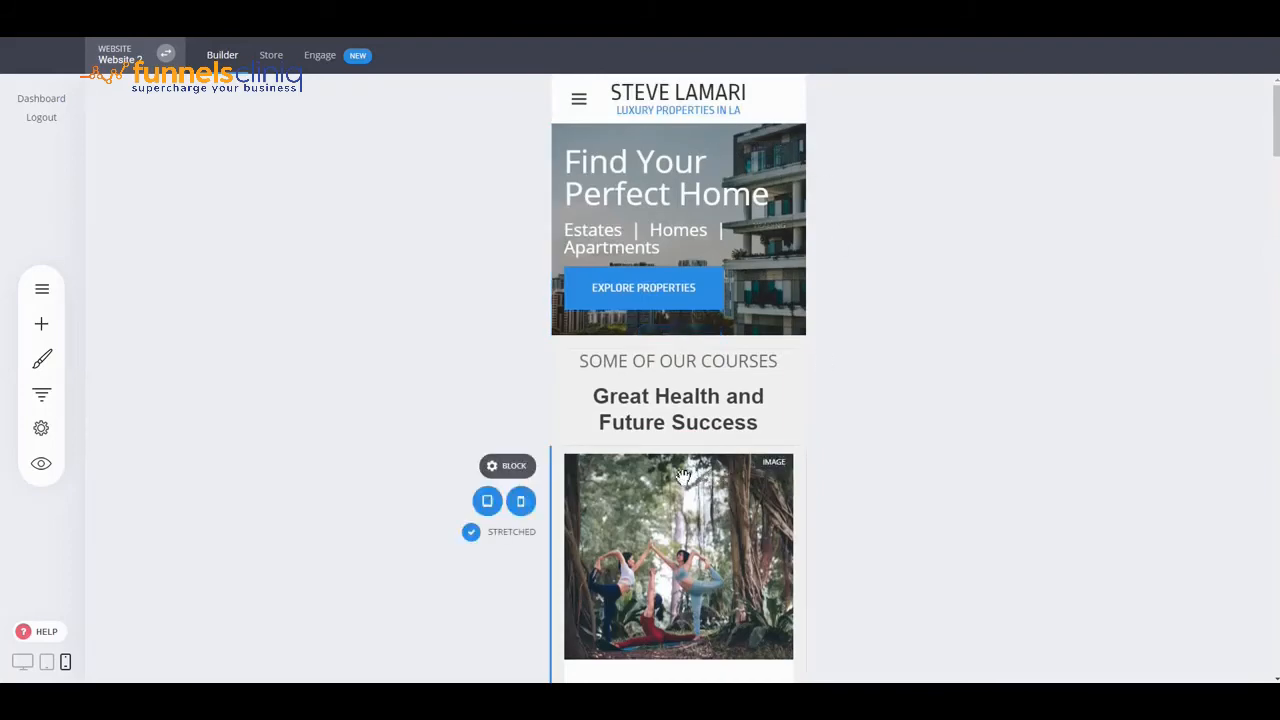
- Return to the desktop layout and reduce the hero block's top spacing to about 100 px
{"action": "left_click", "coordinate": [24, 663]}
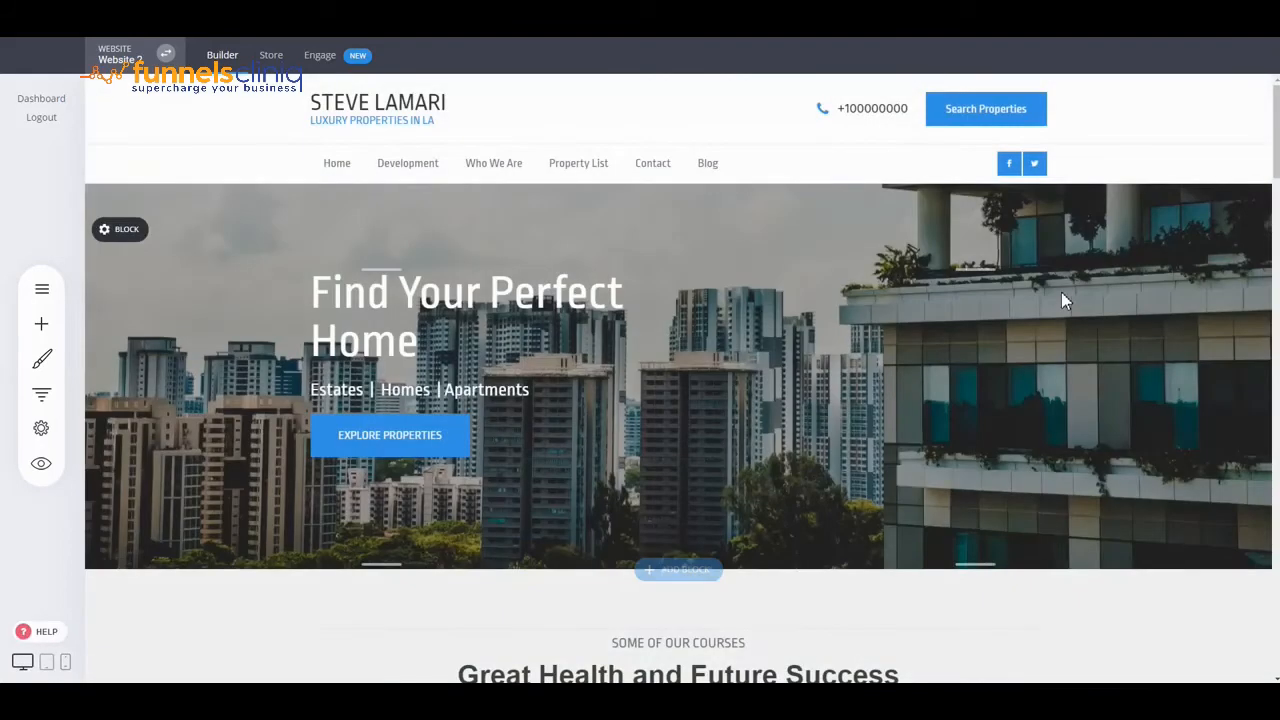
{"action": "left_click_drag", "start_coordinate": [626, 240], "coordinate": [626, 229]}
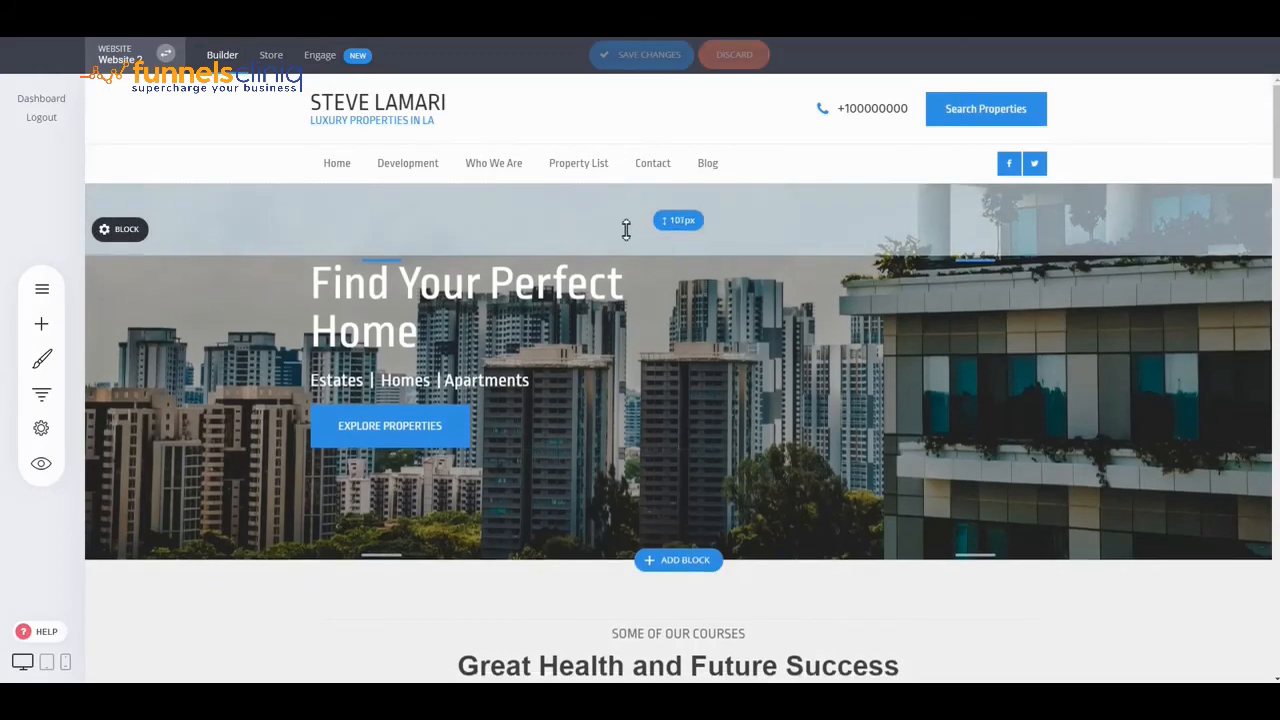
{"action": "left_click_drag", "start_coordinate": [507, 298], "coordinate": [447, 394]}
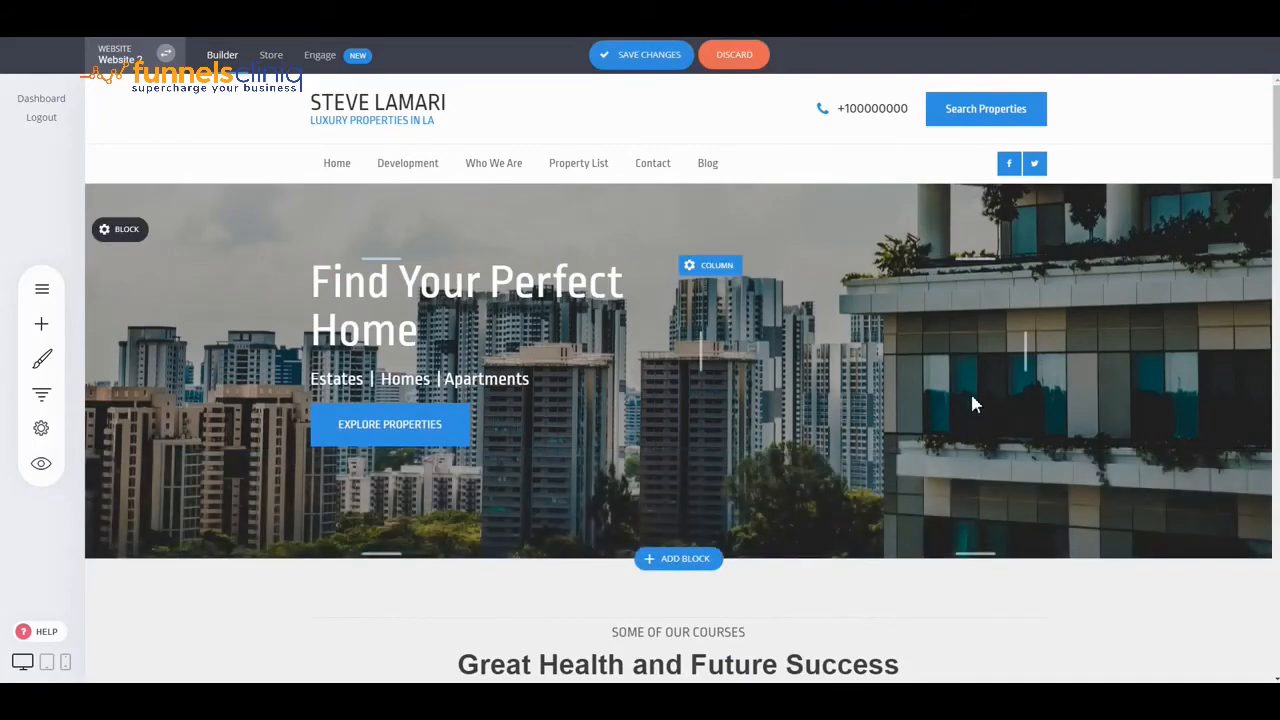
- Add the dark three-card video testimonial block from the Team & Testimonials category directly below the "Youga Class" cards
{"action": "scroll", "coordinate": [975, 404], "scroll_direction": "down", "scroll_amount": 6}
{"action": "scroll", "coordinate": [709, 377], "scroll_direction": "down", "scroll_amount": 1}
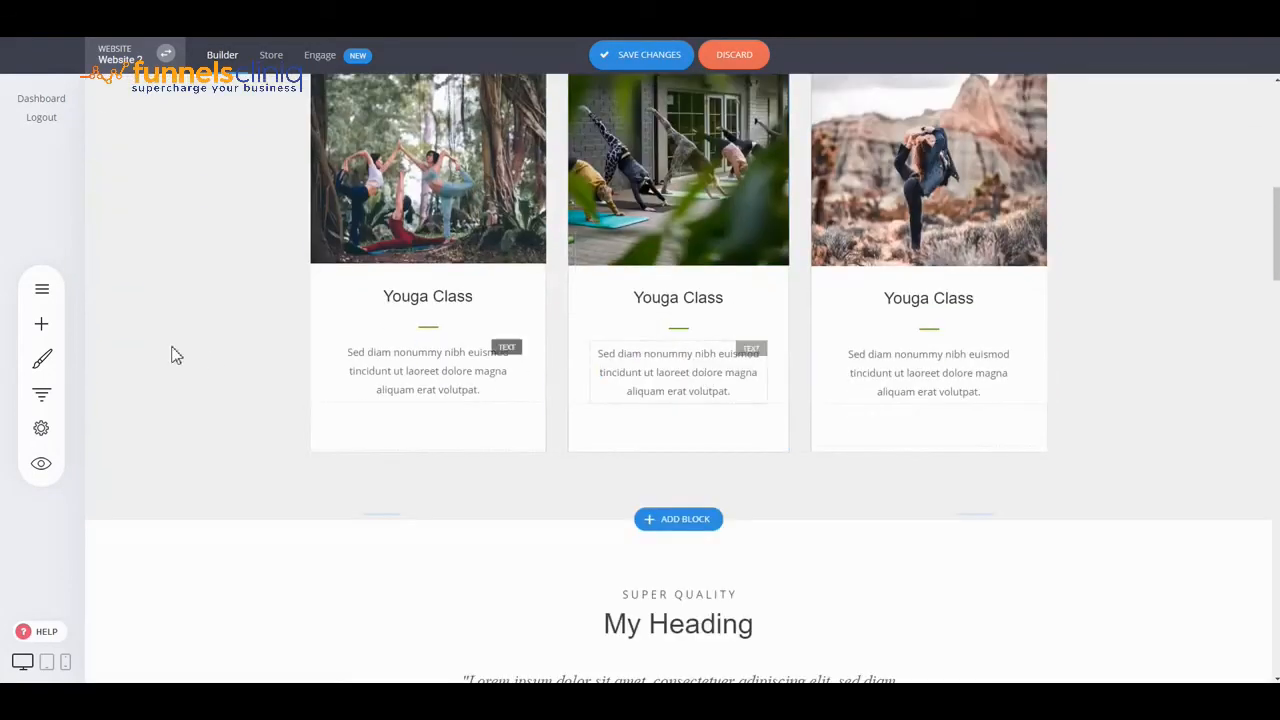
{"action": "left_click", "coordinate": [41, 323]}
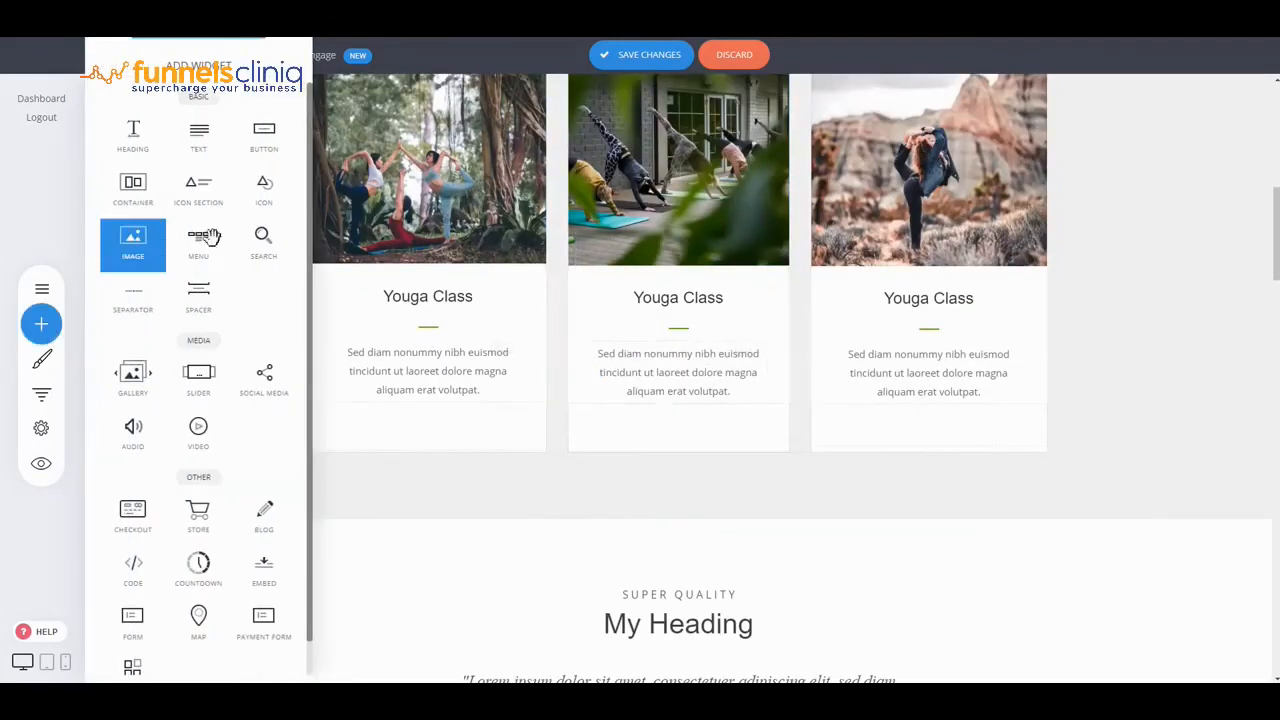
{"action": "left_click", "coordinate": [687, 417]}
{"action": "left_click", "coordinate": [691, 521]}
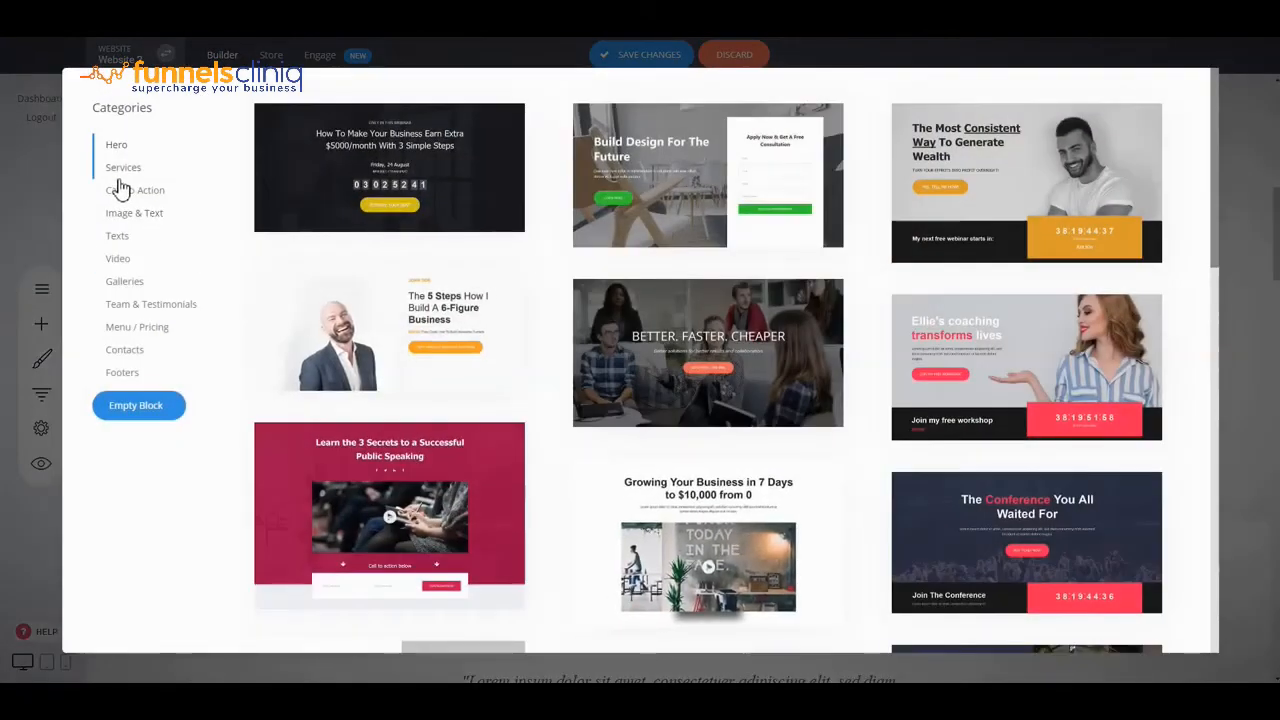
{"action": "scroll", "coordinate": [435, 207], "scroll_direction": "down", "scroll_amount": 3}
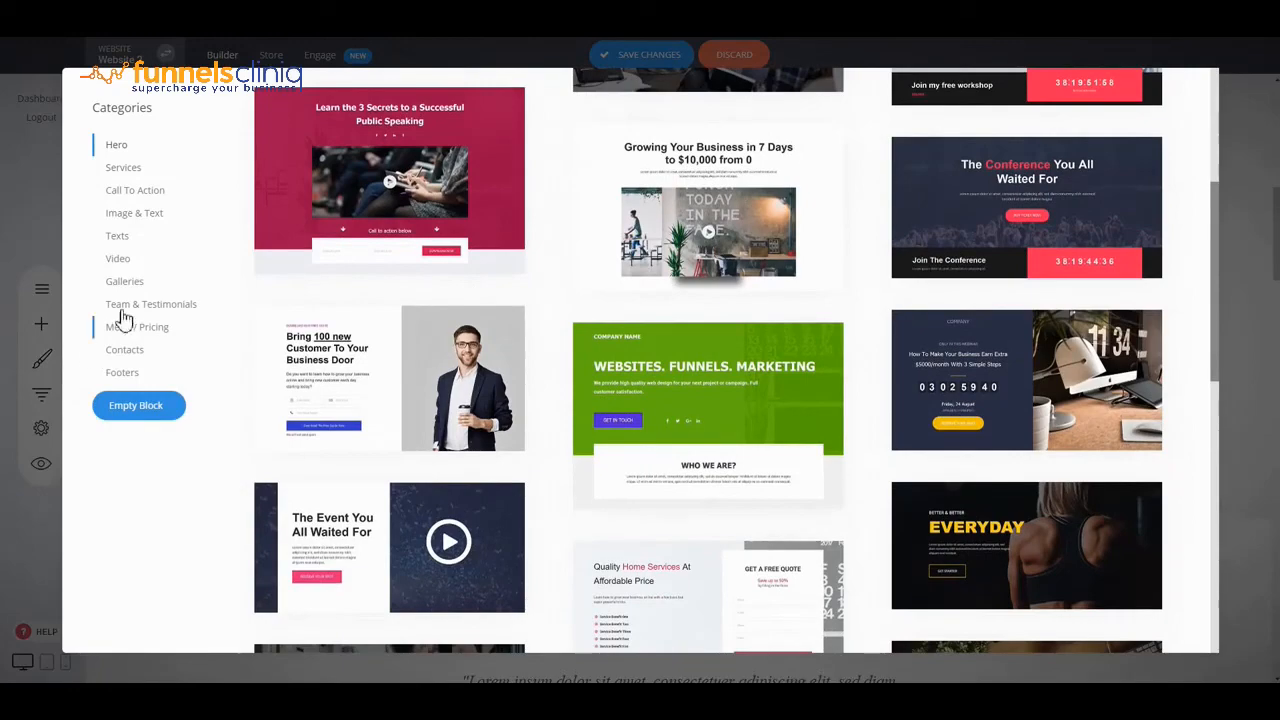
{"action": "left_click", "coordinate": [146, 306]}
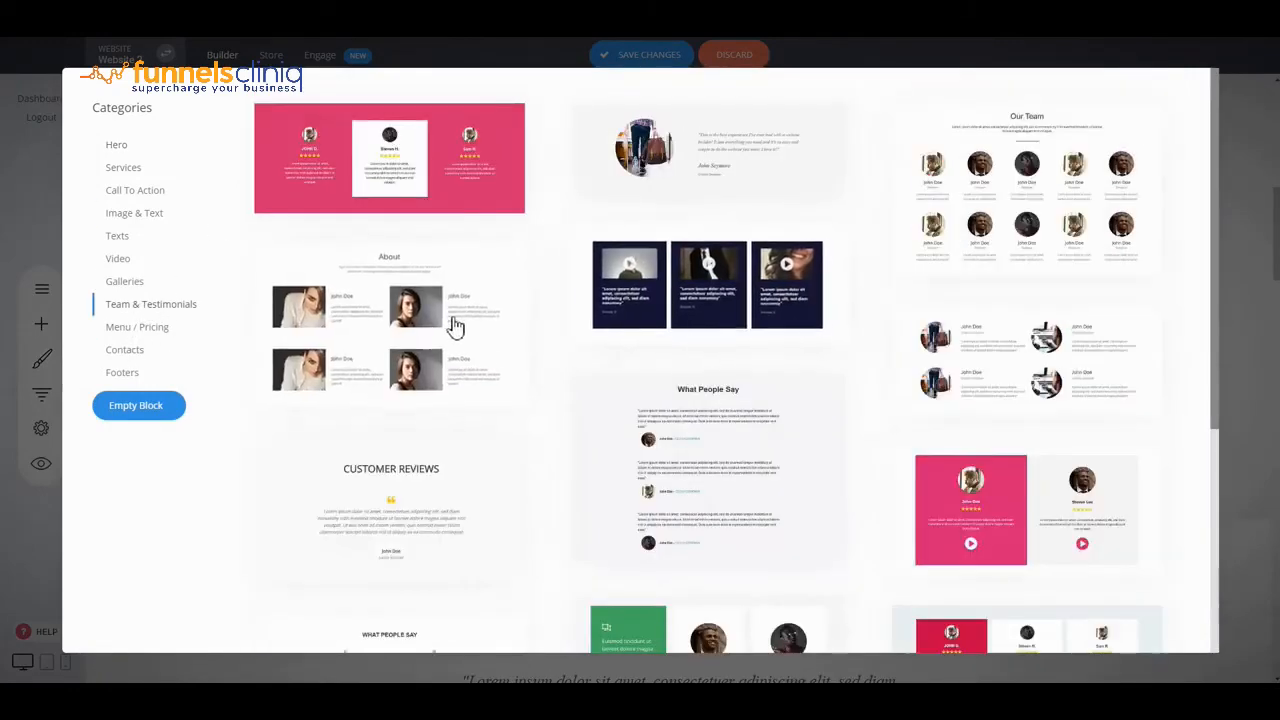
{"action": "left_click", "coordinate": [669, 289]}
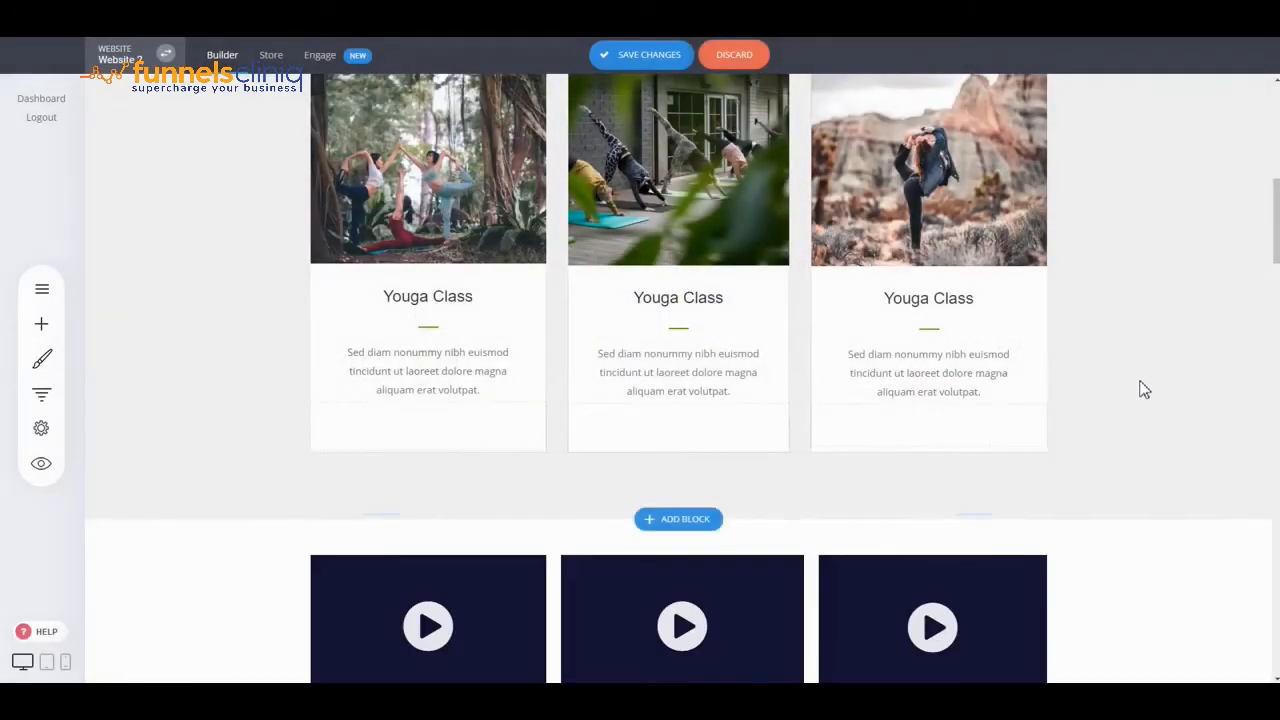
- Look over the desktop page from the new testimonial block down to the property listings
{"action": "scroll", "coordinate": [1145, 388], "scroll_direction": "down", "scroll_amount": 1}
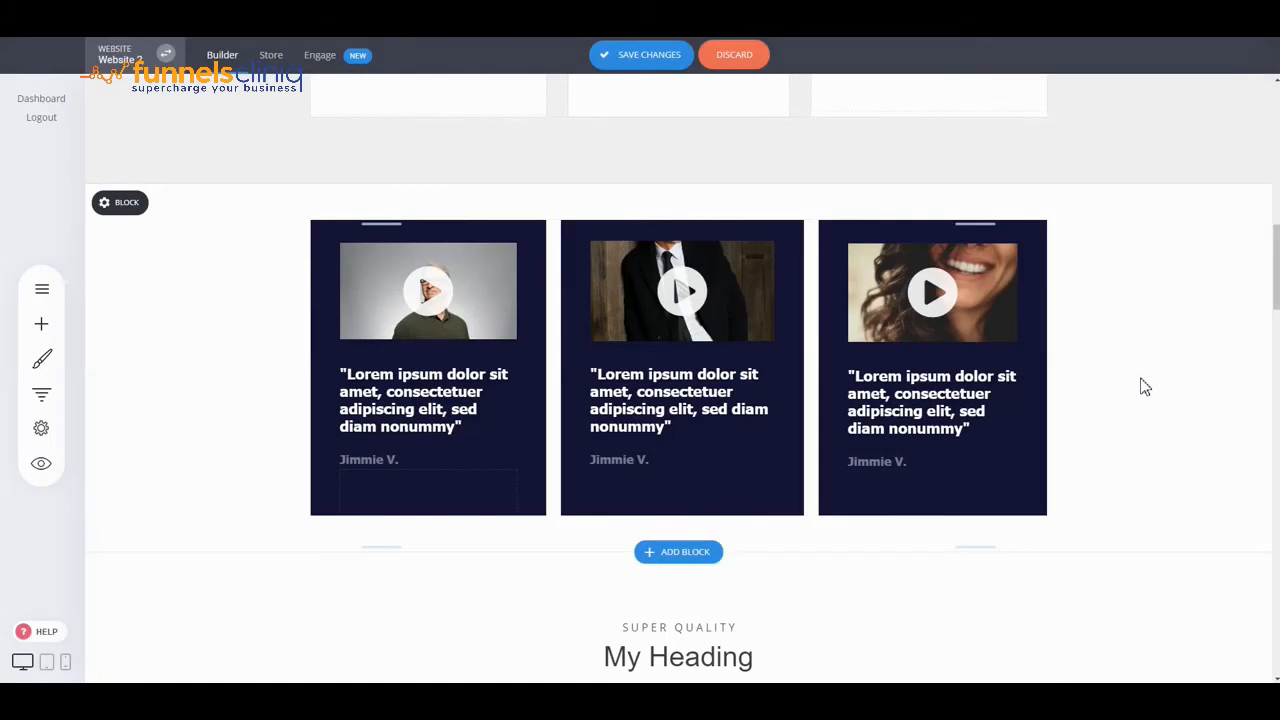
{"action": "scroll", "coordinate": [1145, 388], "scroll_direction": "down", "scroll_amount": 4}
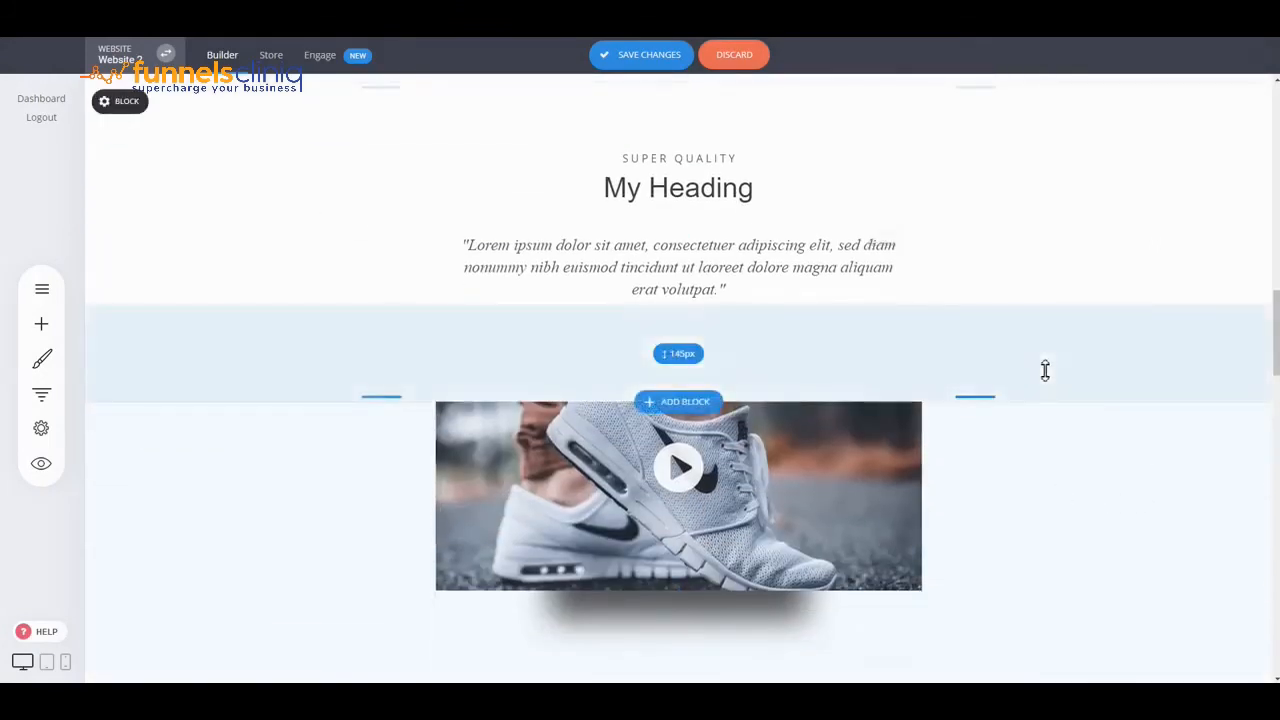
{"action": "scroll", "coordinate": [1135, 537], "scroll_direction": "down", "scroll_amount": 2}
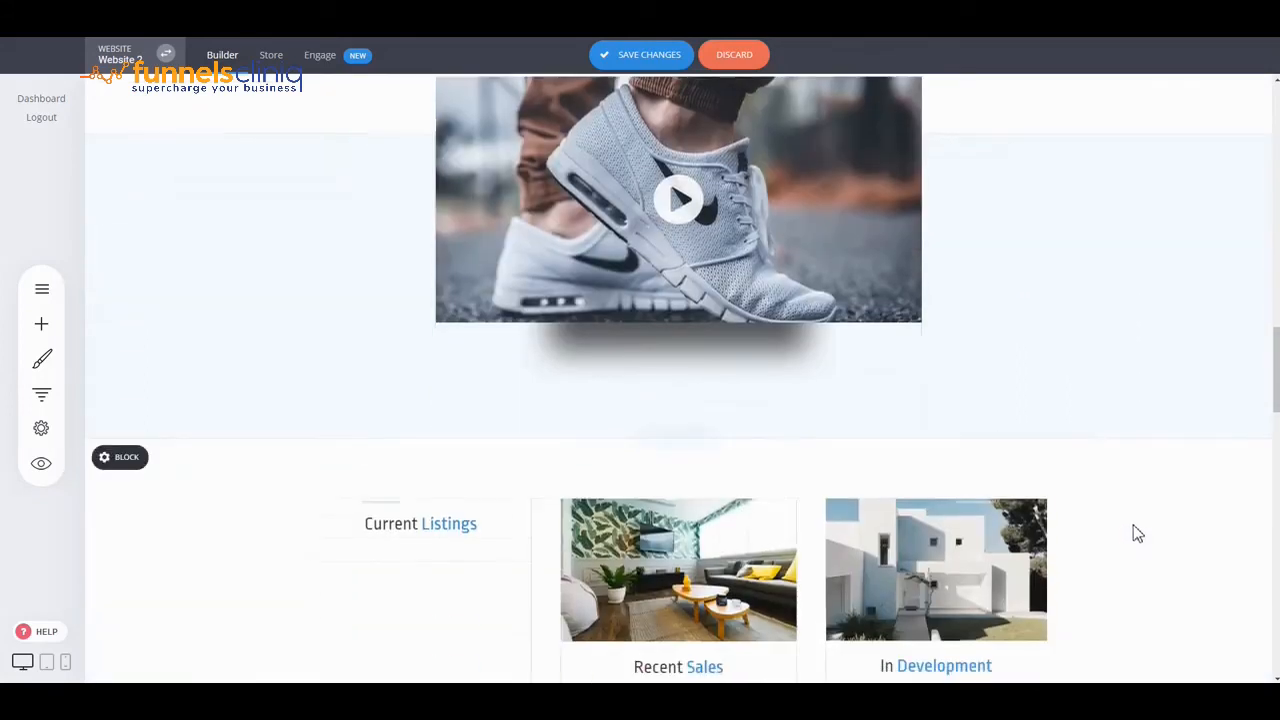